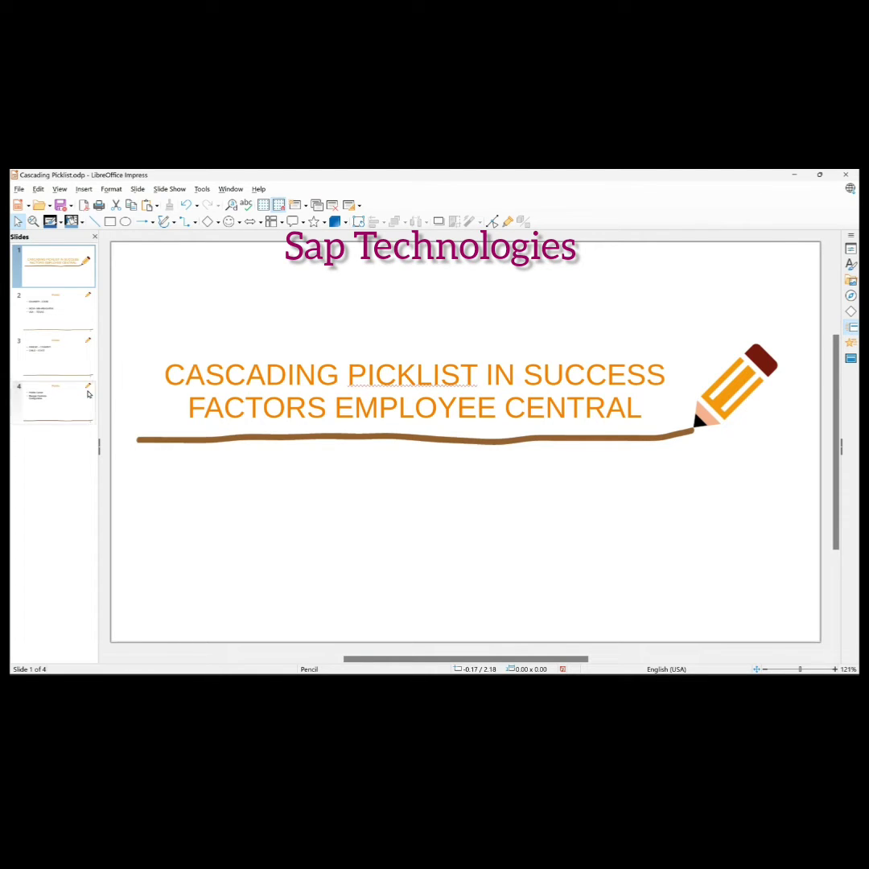
Show slide 2, switch to the employee's SuccessFactors profile in the browser, and open the Dec 01, 2011 Job Information history record for editing
click(51, 322)
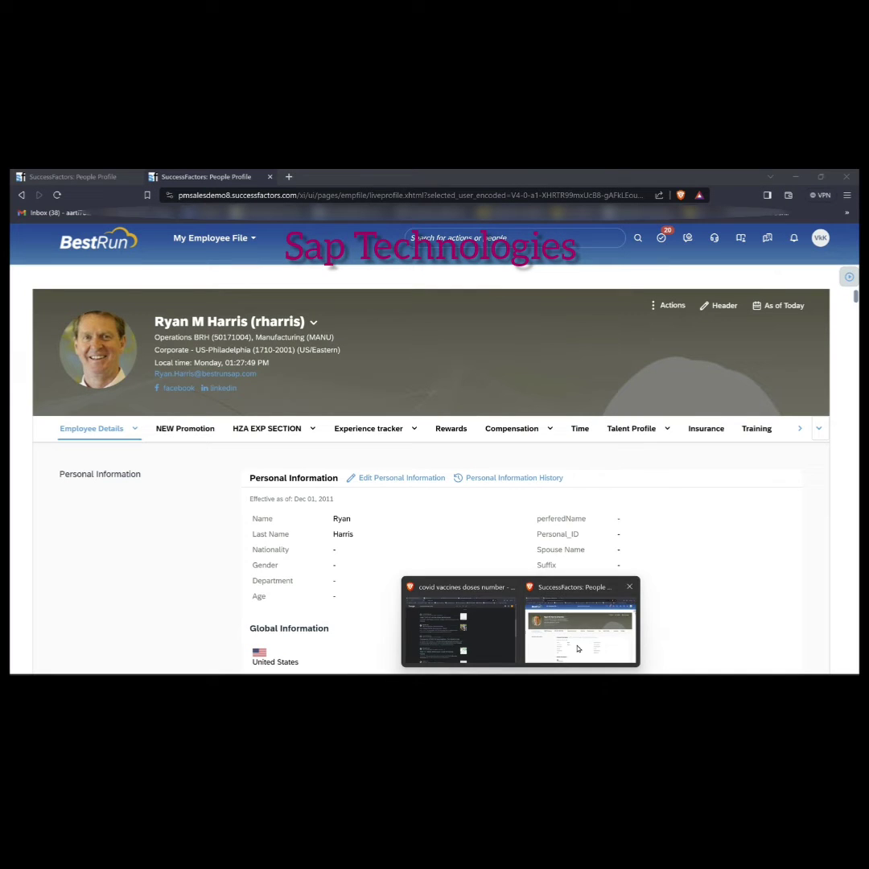
click(577, 648)
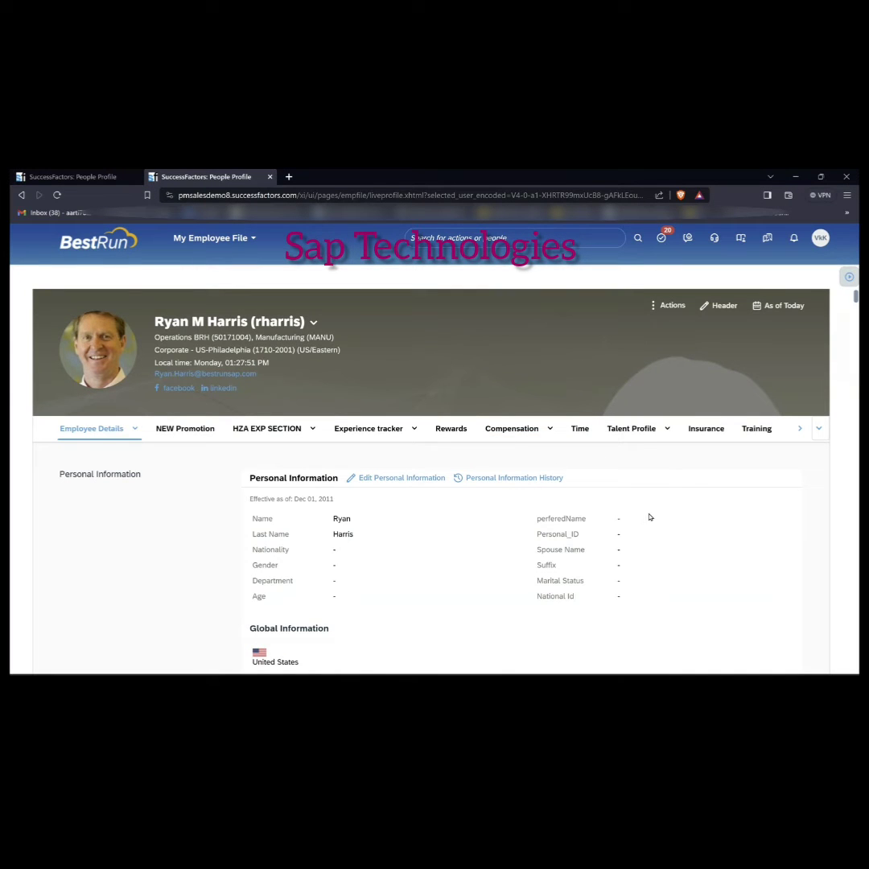
key(ctrl+f)
text(Job Info)
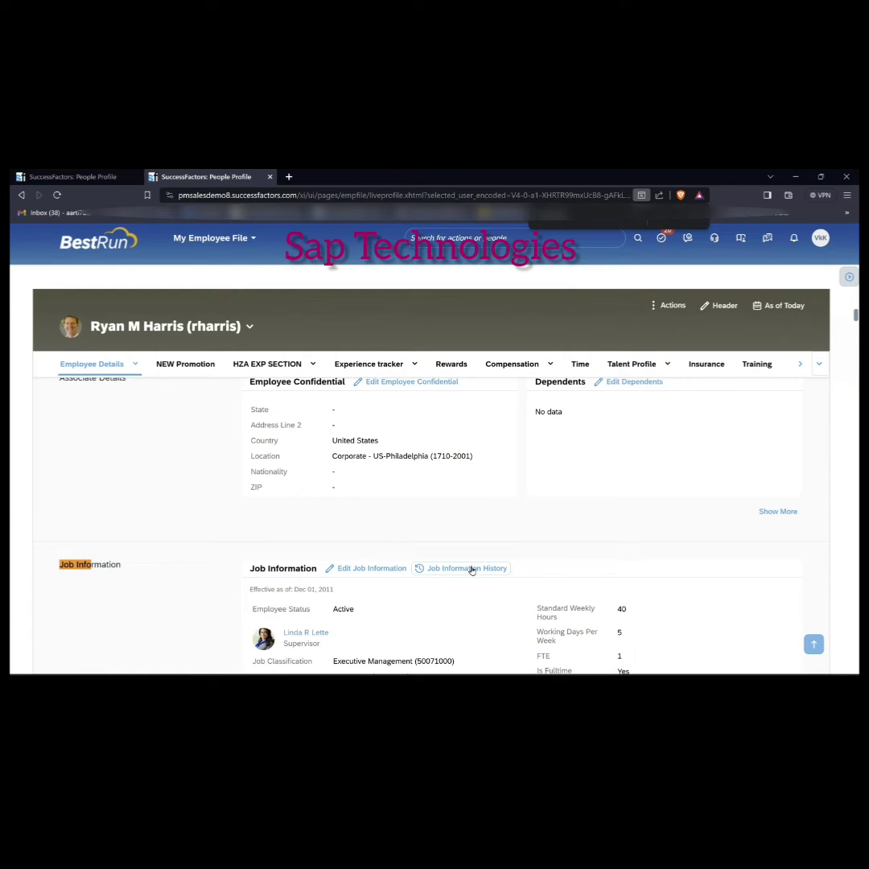
click(471, 569)
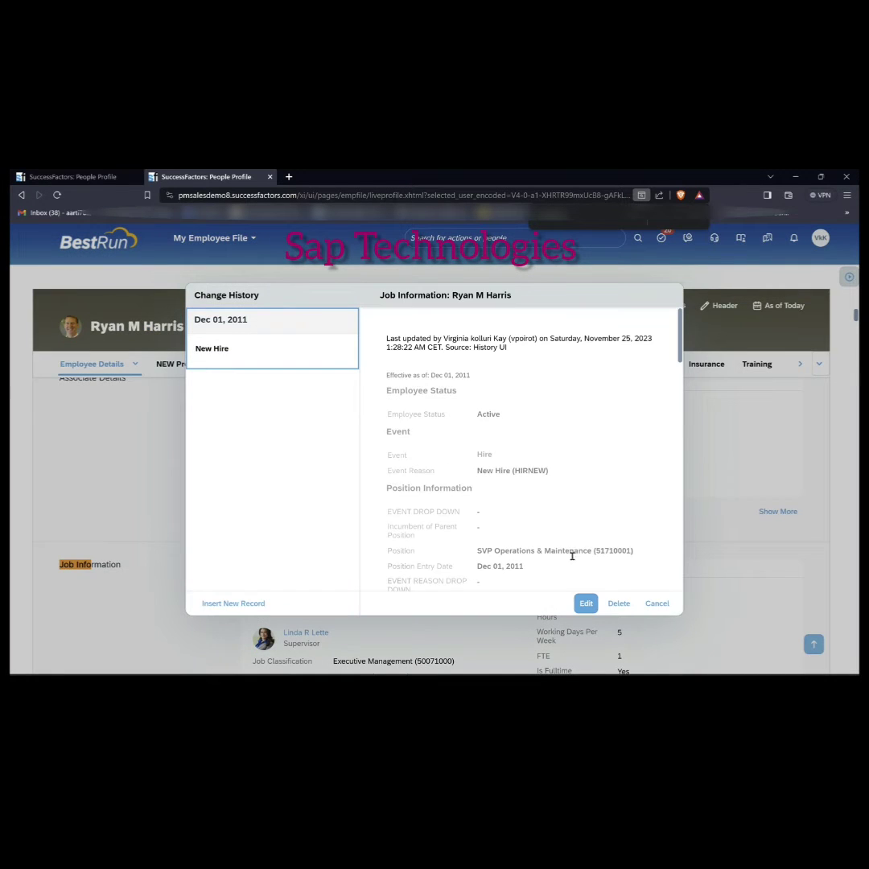
click(584, 602)
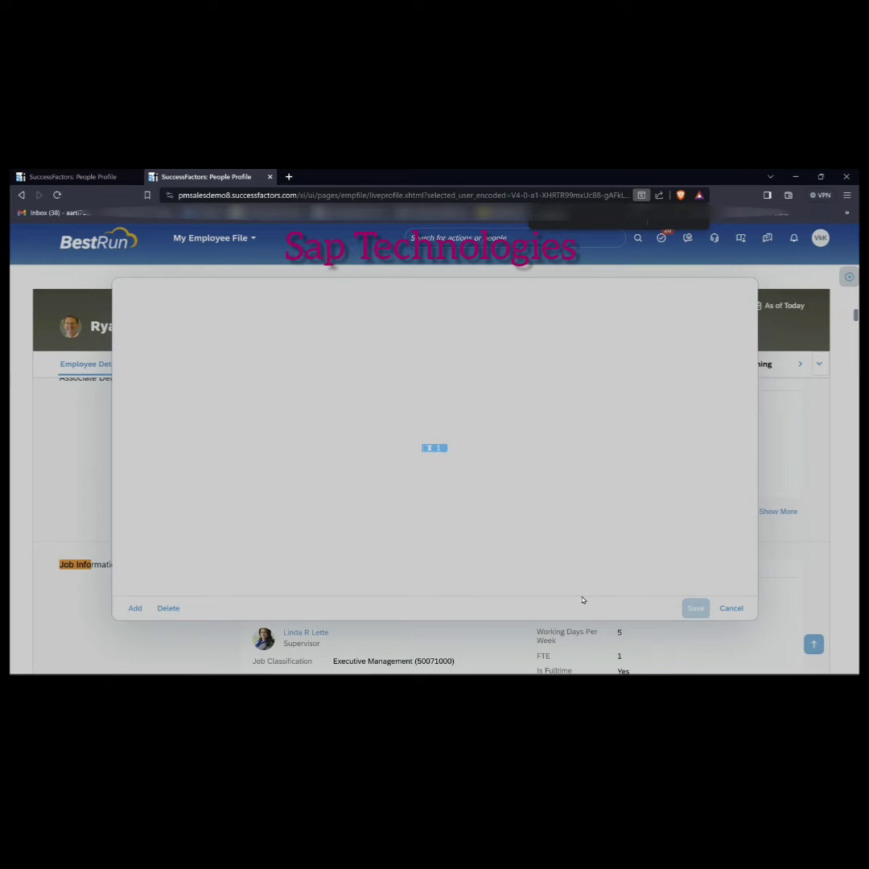
Find the Job Information section in the record's edit form and expand its hidden fields to reach Country1 and State102
key(Return)
key(Return)
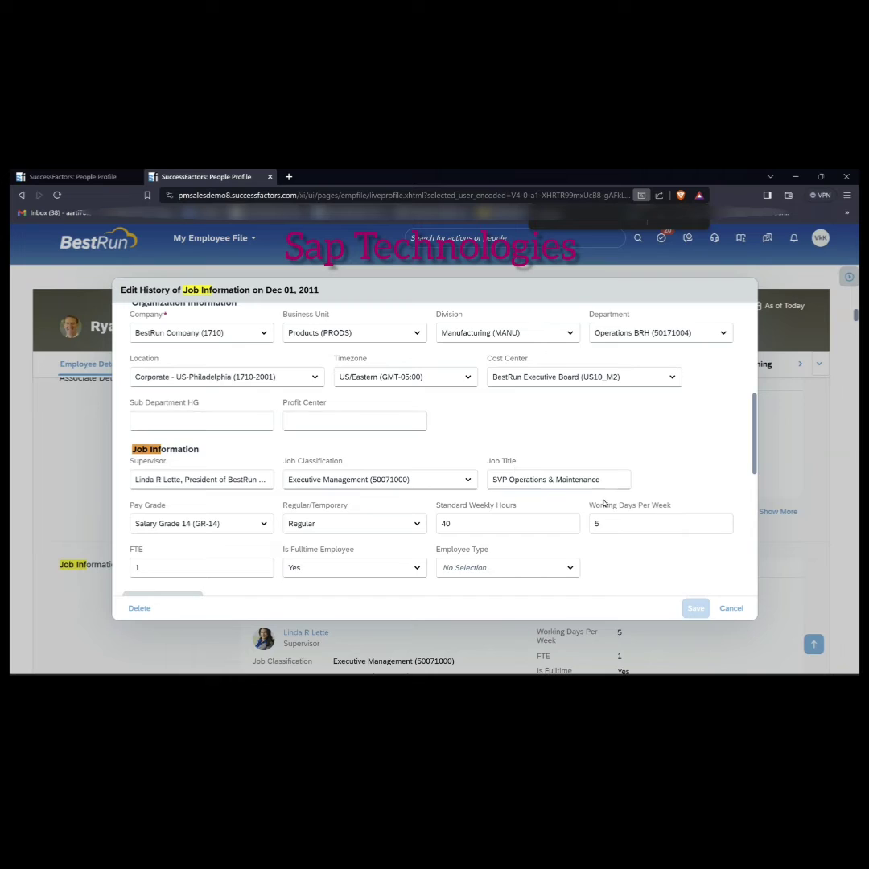
scroll(604, 502, down, 5)
click(163, 363)
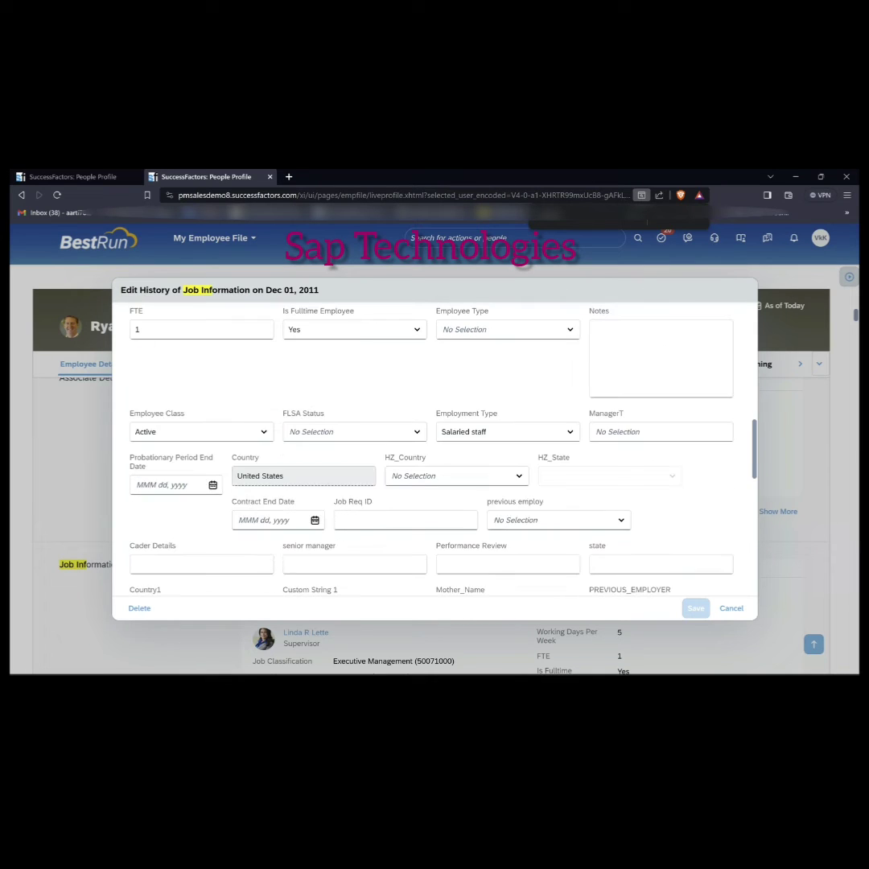
scroll(309, 296, down, 4)
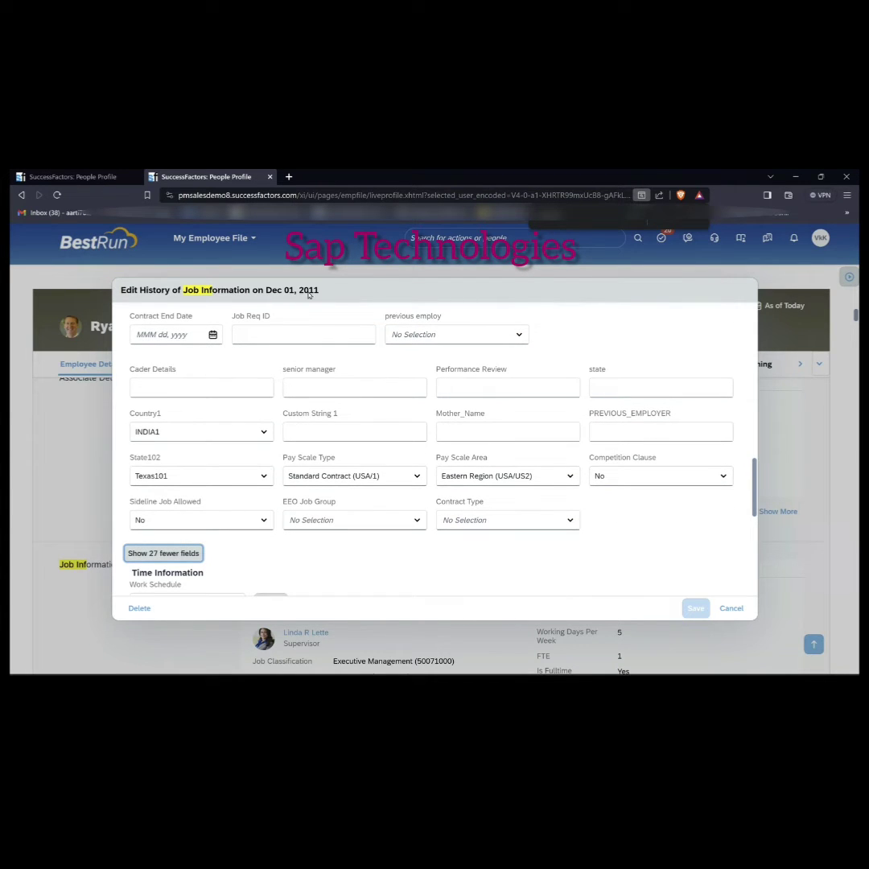
Examine the choices offered by the Country1 and State102 picklist fields
click(263, 434)
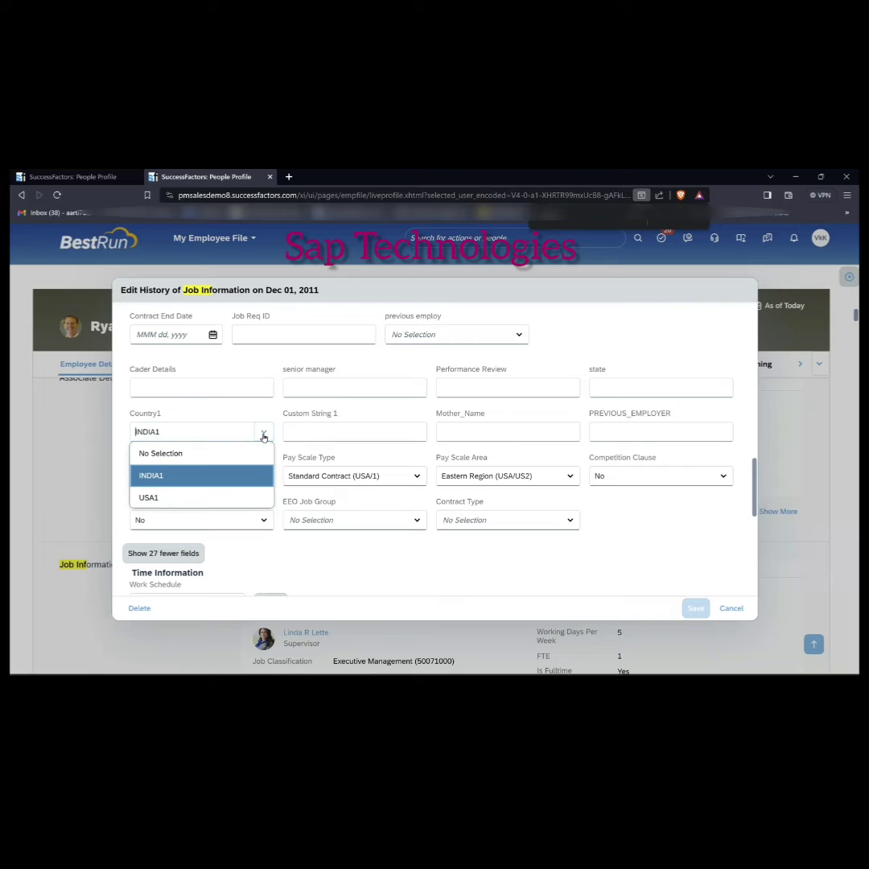
click(247, 475)
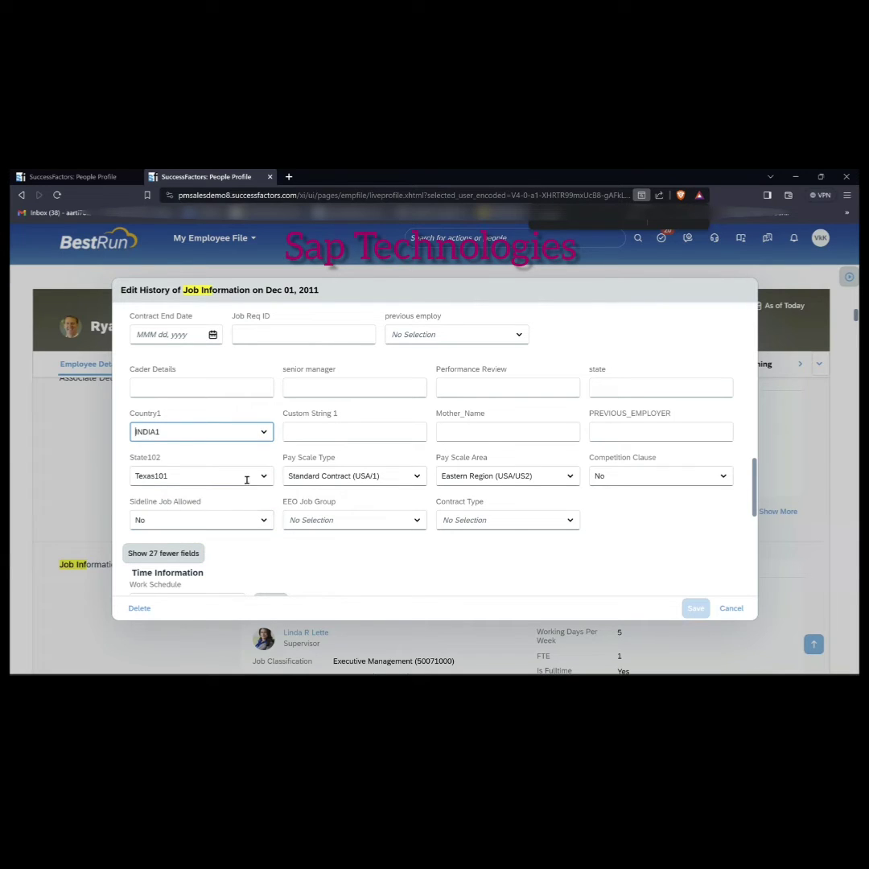
click(264, 478)
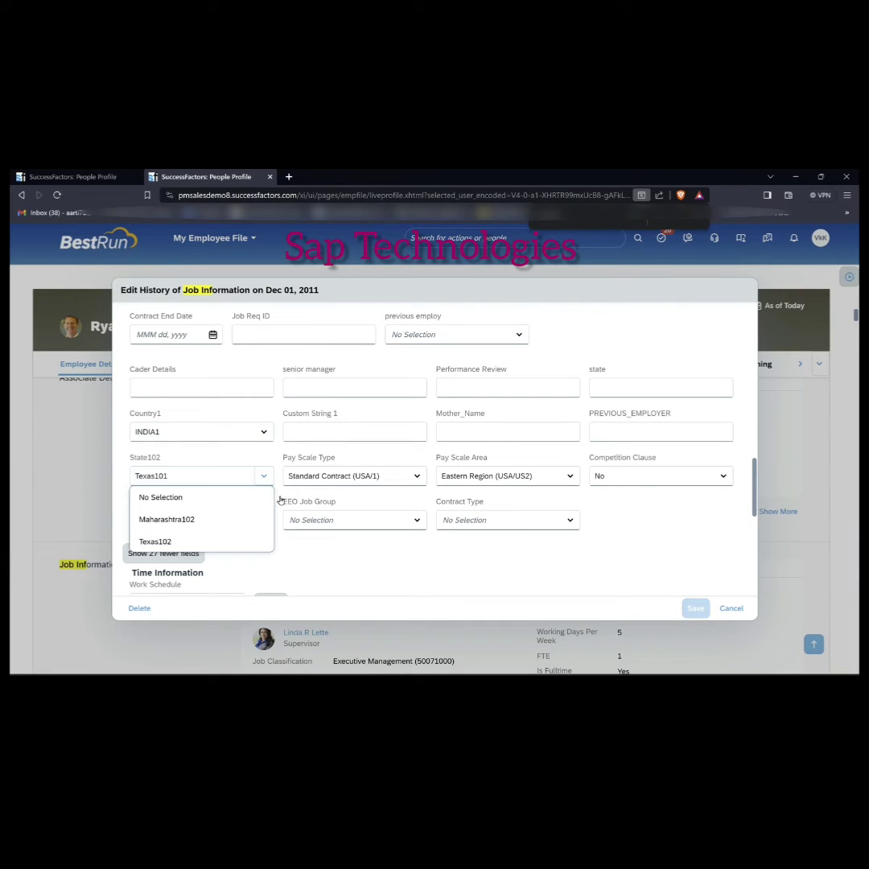
click(270, 480)
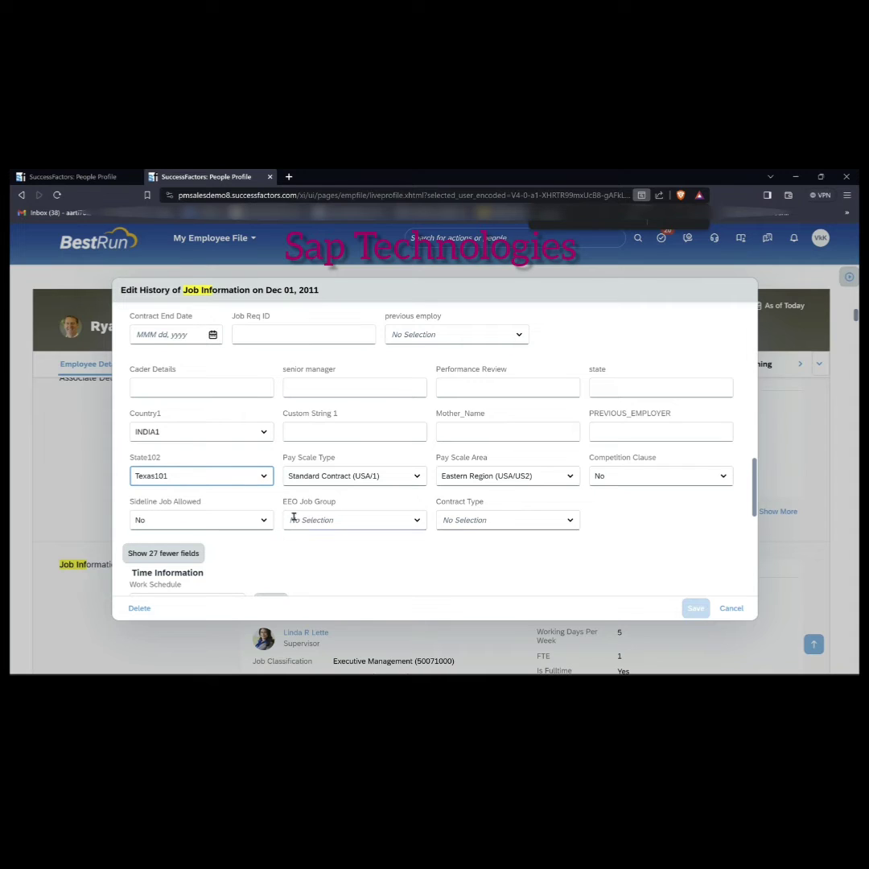
Keep Country1 as INDIA1, set State102 to Maharashtra102, and check which states are offered for that country
click(265, 433)
click(266, 434)
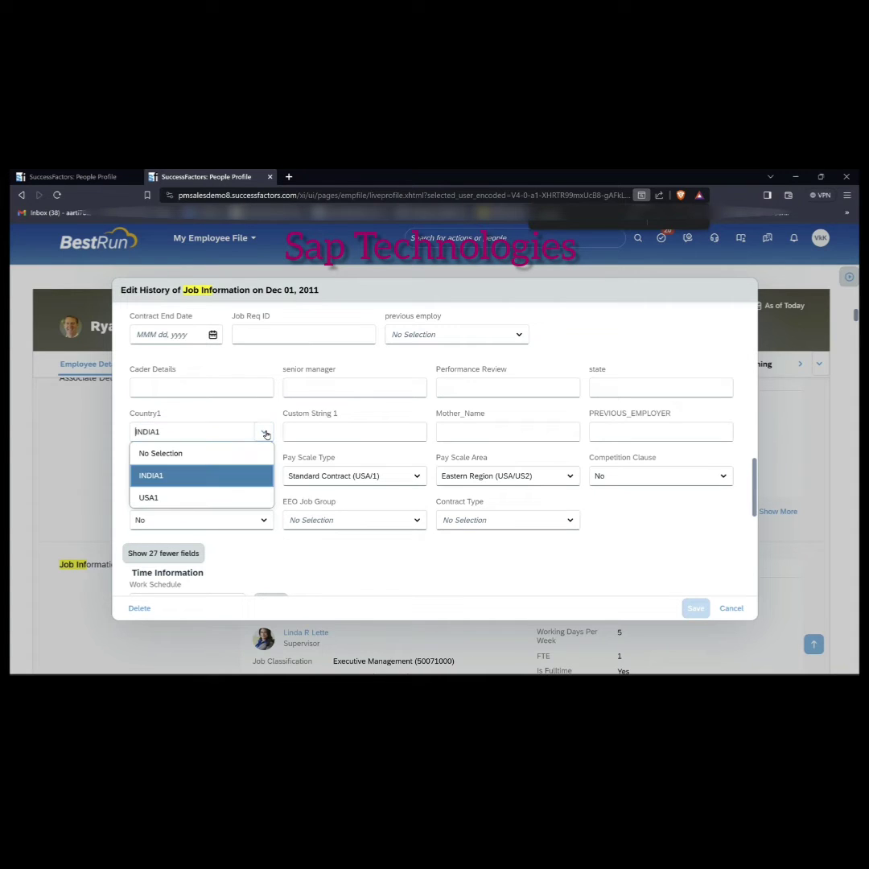
click(251, 473)
click(266, 476)
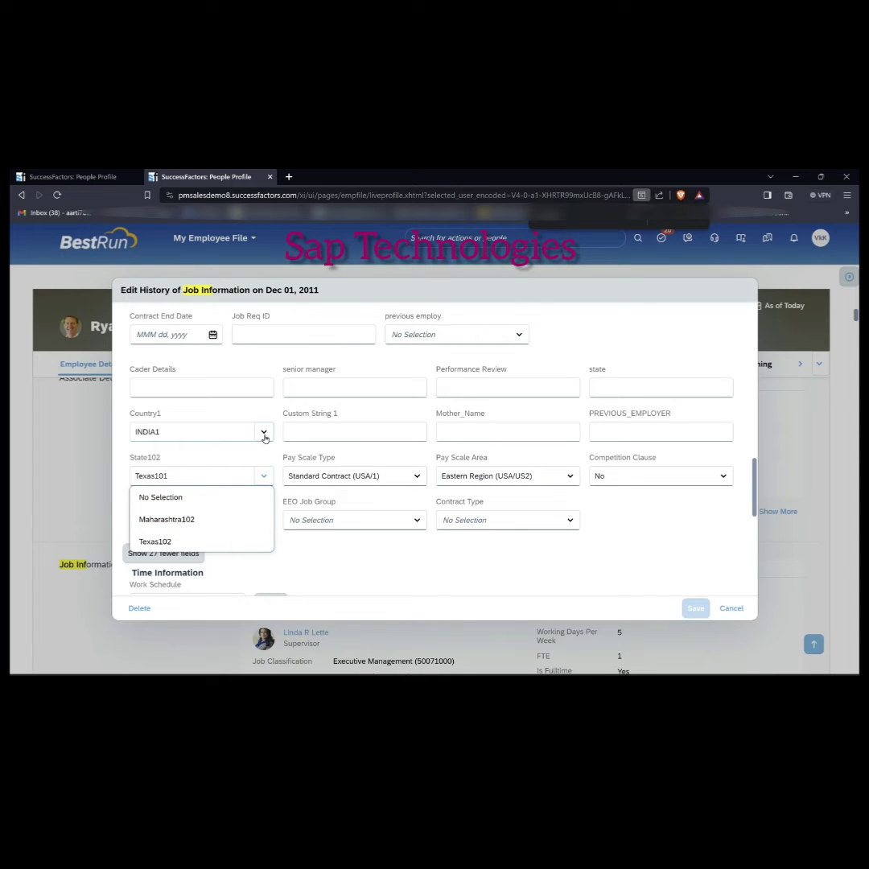
click(182, 521)
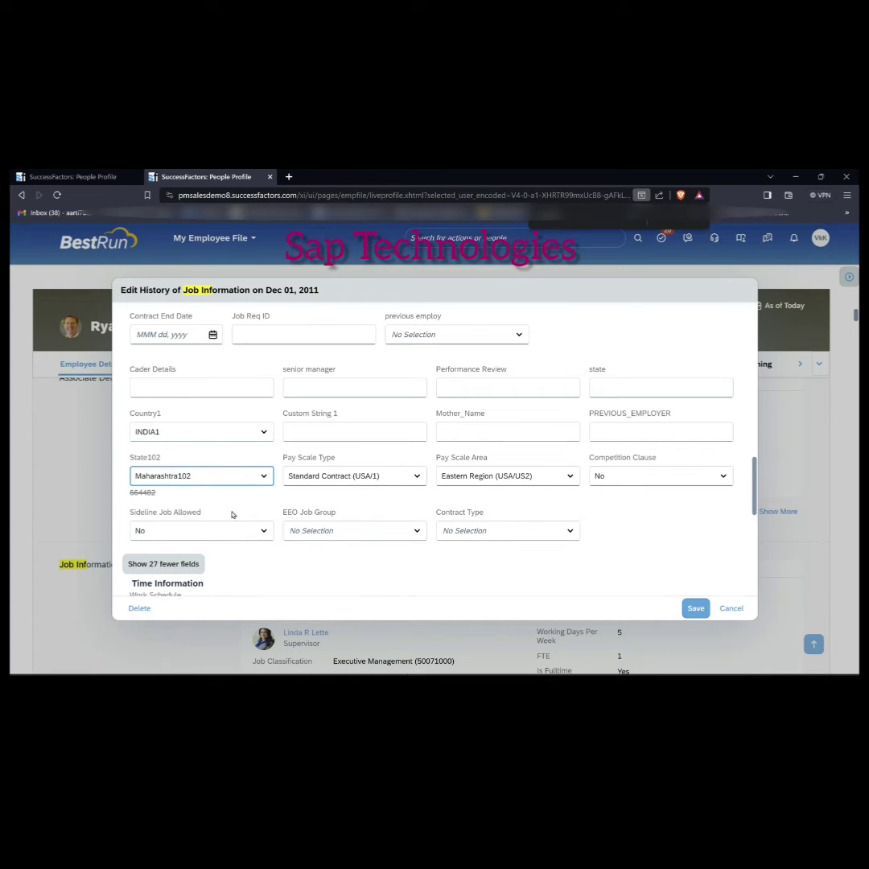
click(263, 476)
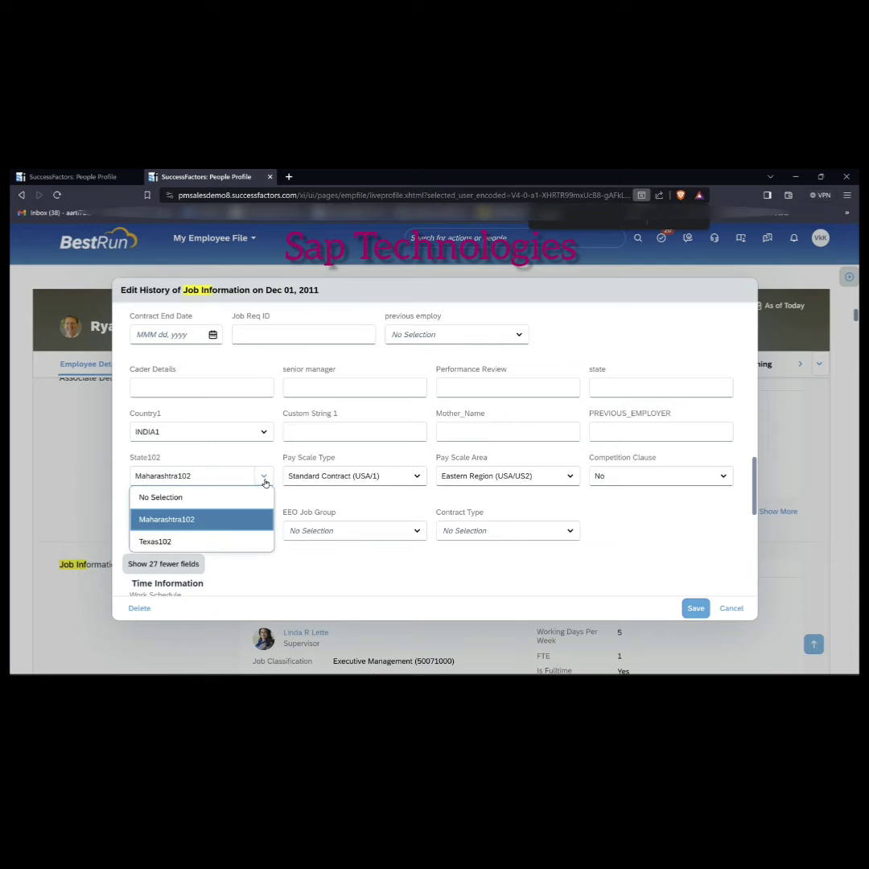
click(350, 581)
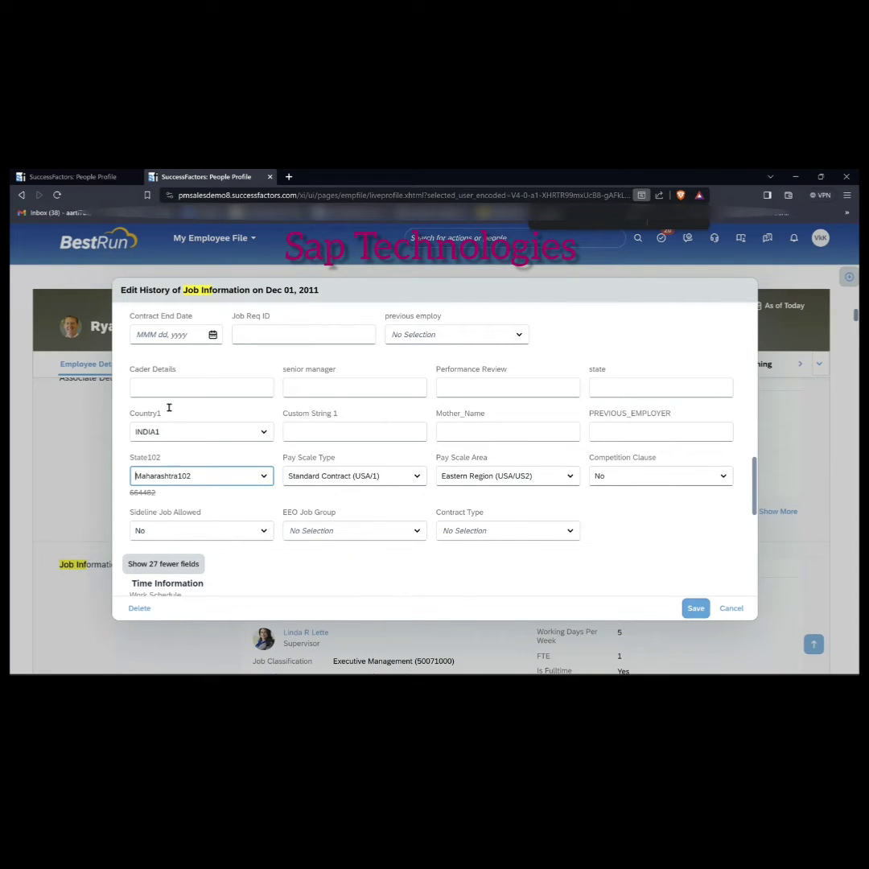
Duplicate the employee profile page in a second browser tab
right_click(202, 182)
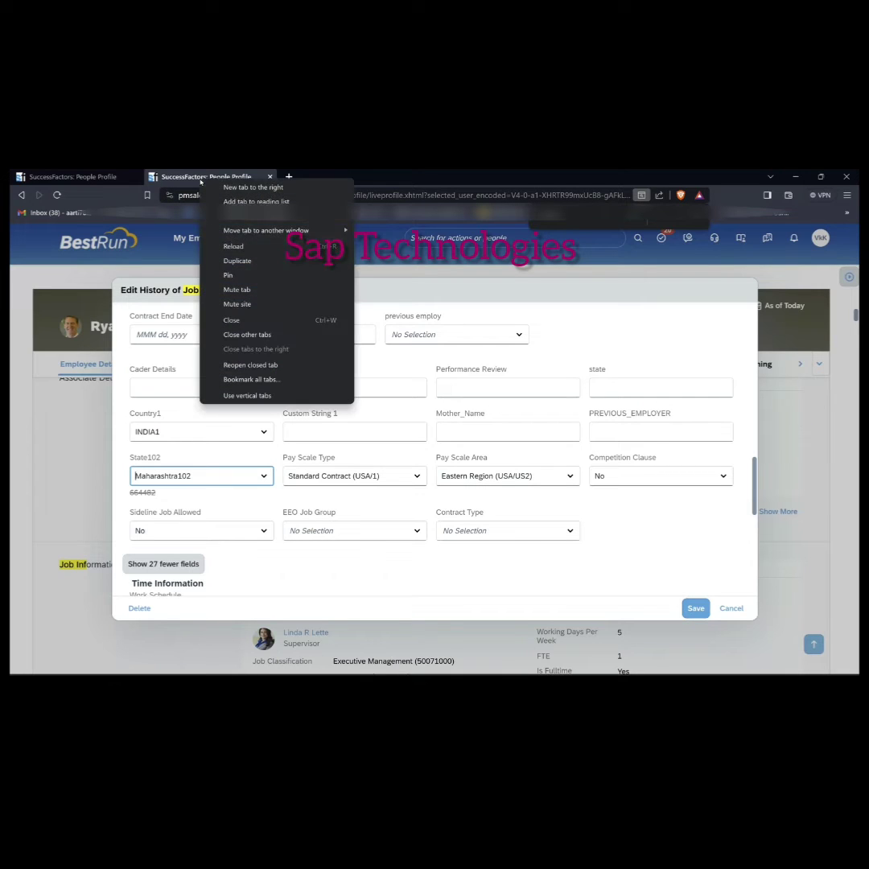
click(238, 260)
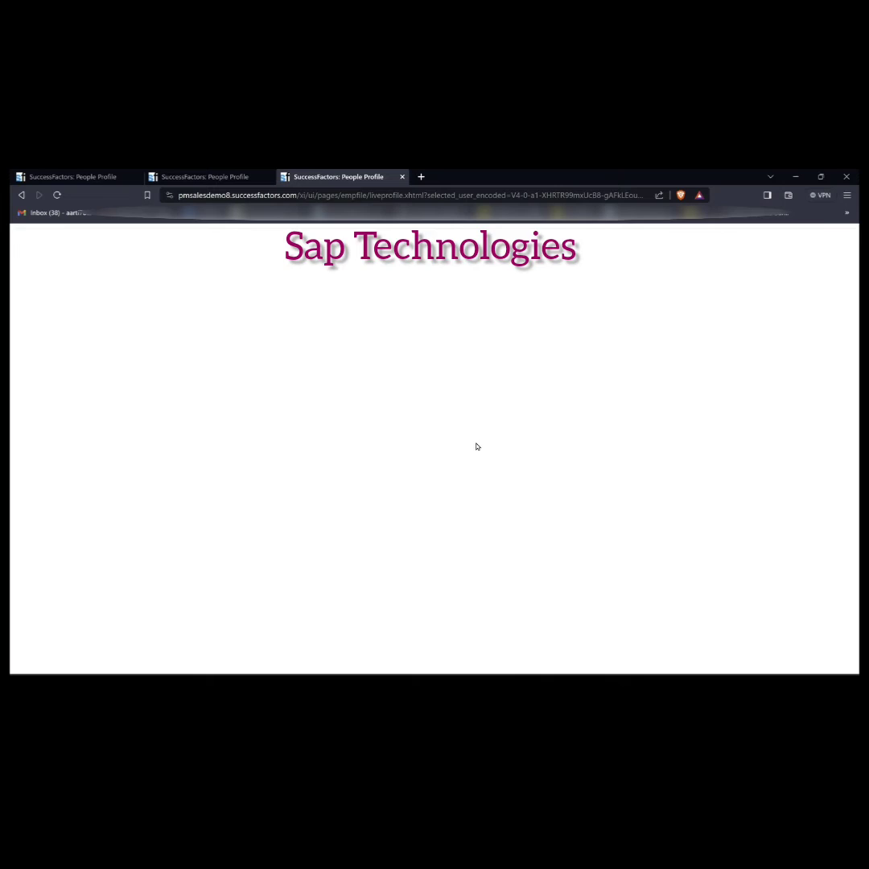
Switch to LibreOffice Impress and review slides 3 and 4 on the parent and child picklists and the configuration tools
key(alt+Tab)
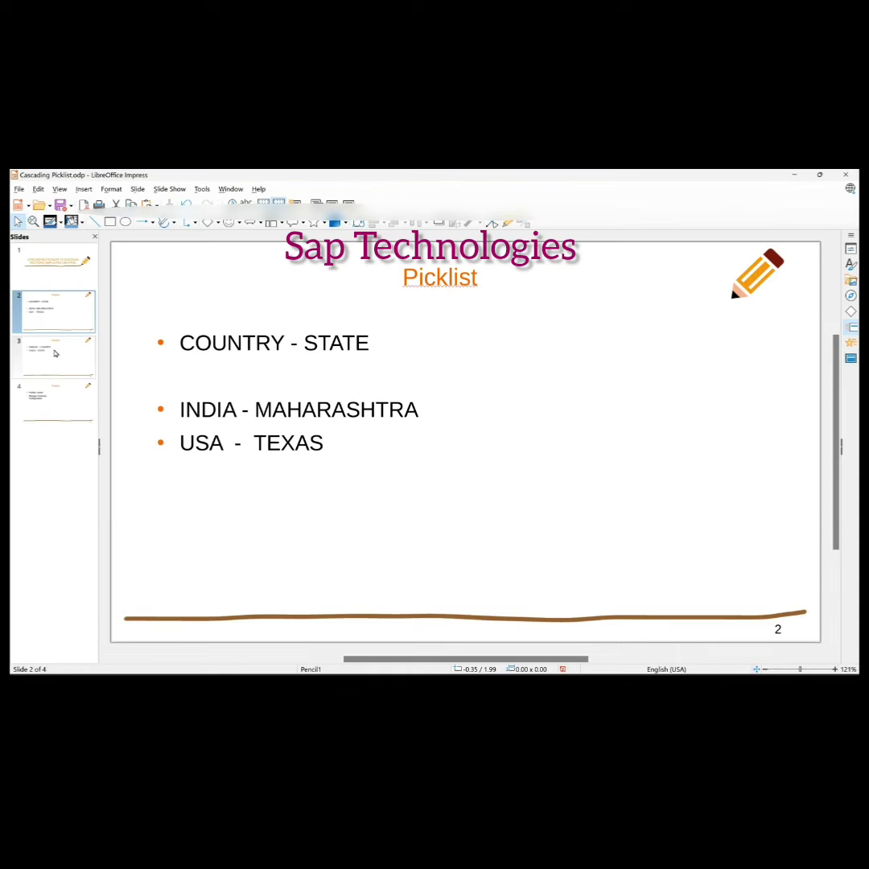
click(56, 353)
click(50, 395)
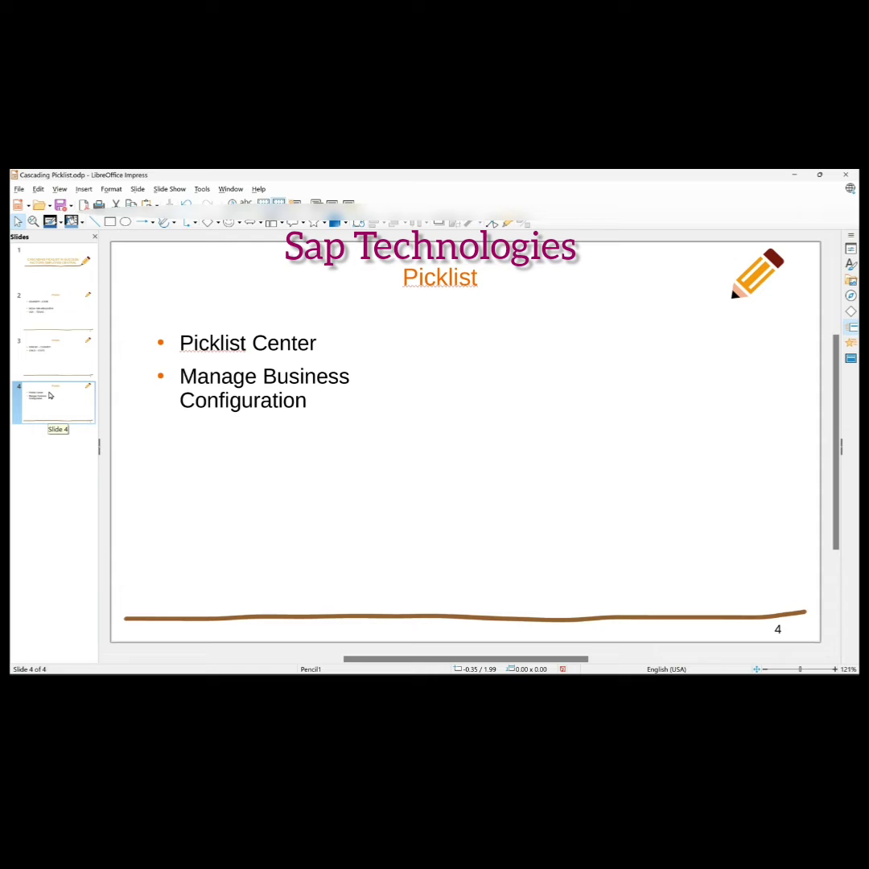
click(66, 360)
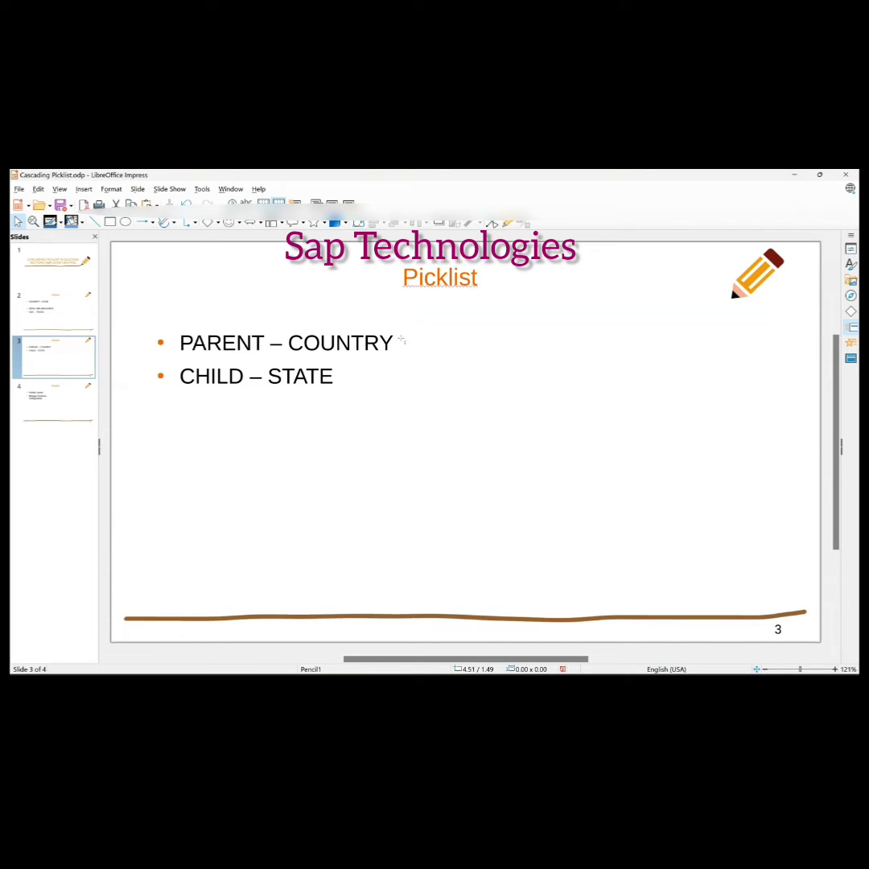
click(233, 343)
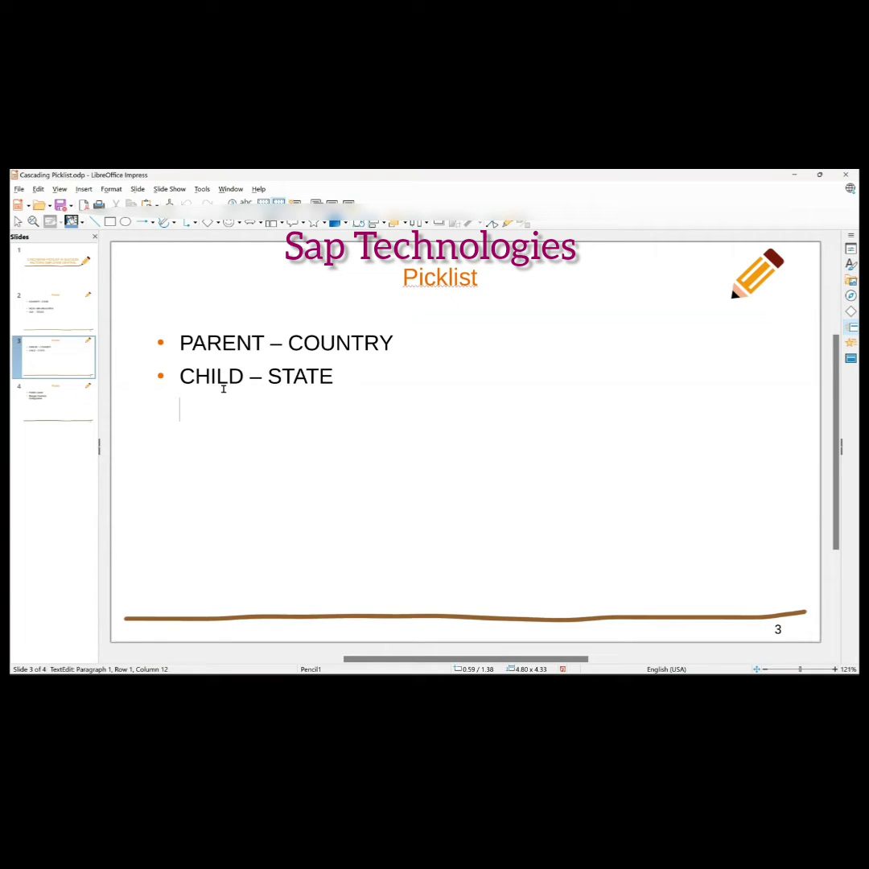
drag(333, 377, 300, 384)
click(300, 385)
Return to the browser's job information edit form and recheck the Country1 and State102 choices, reselecting INDIA1 and Maharashtra102
key(alt+Tab)
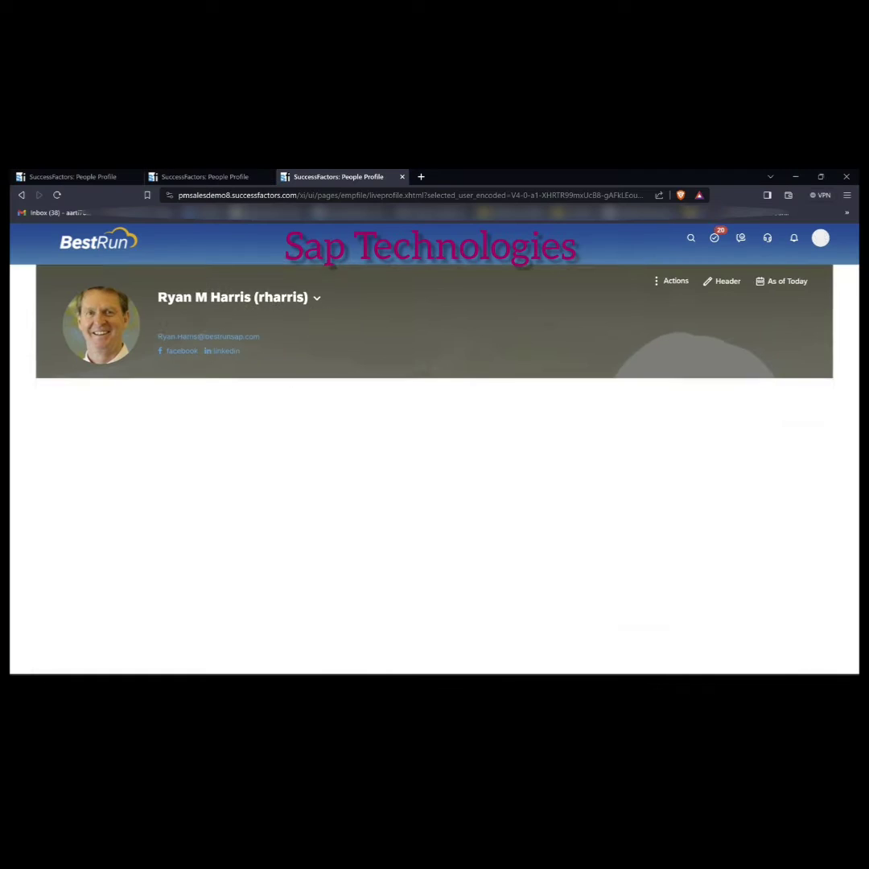
click(218, 179)
click(265, 430)
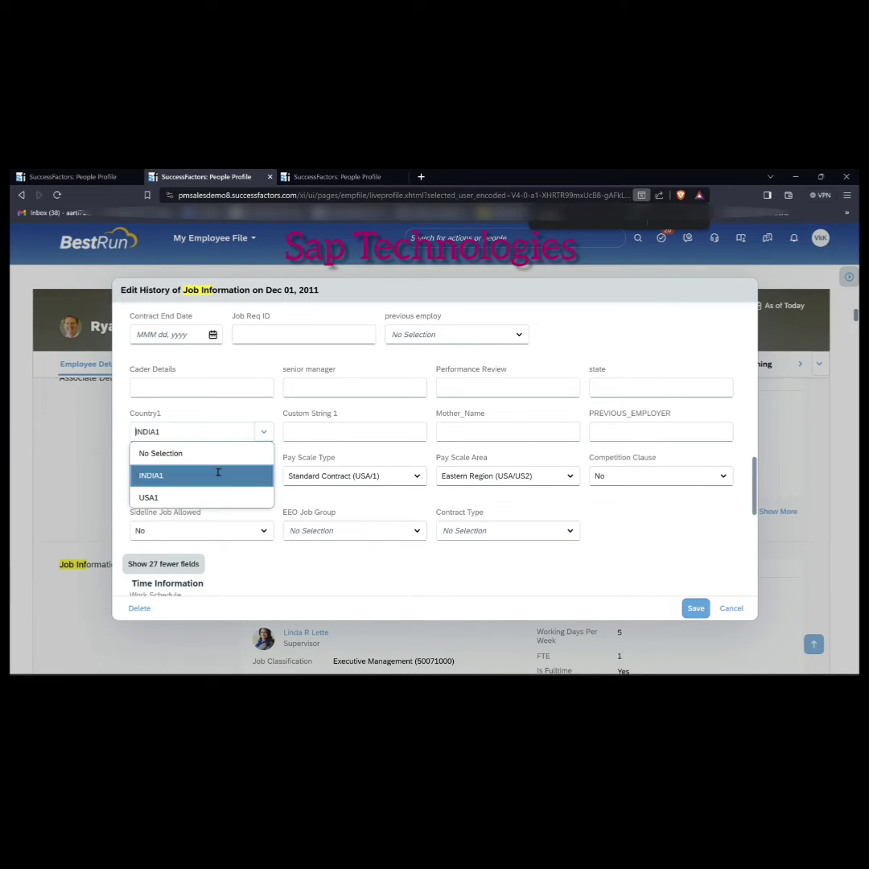
click(218, 472)
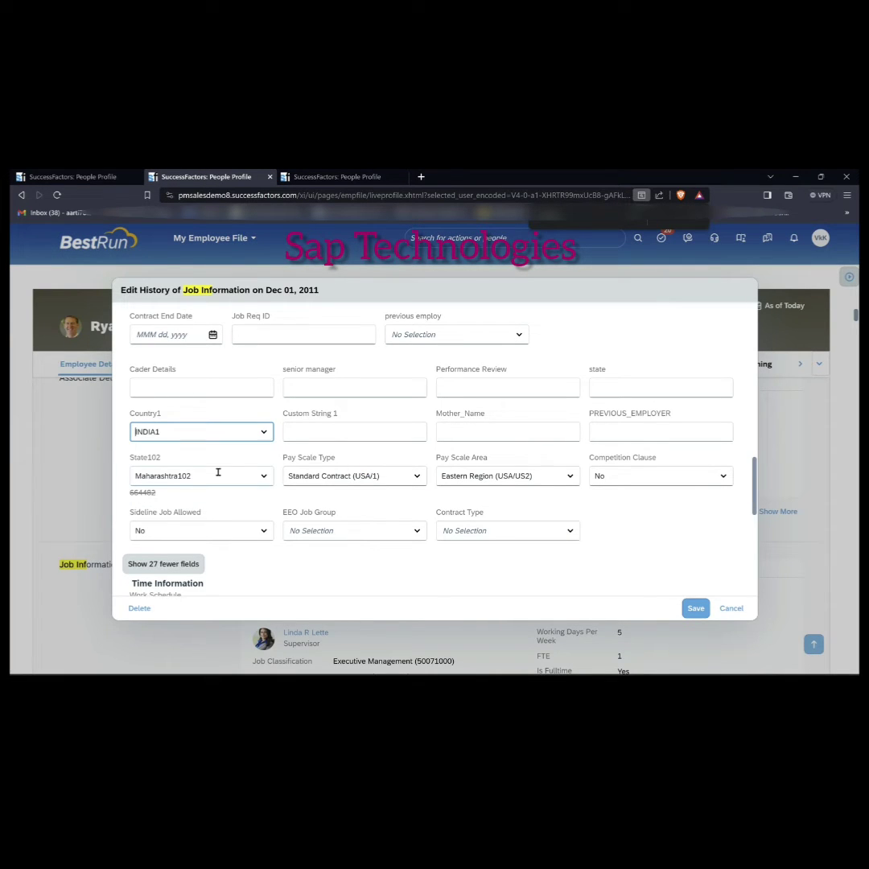
click(261, 476)
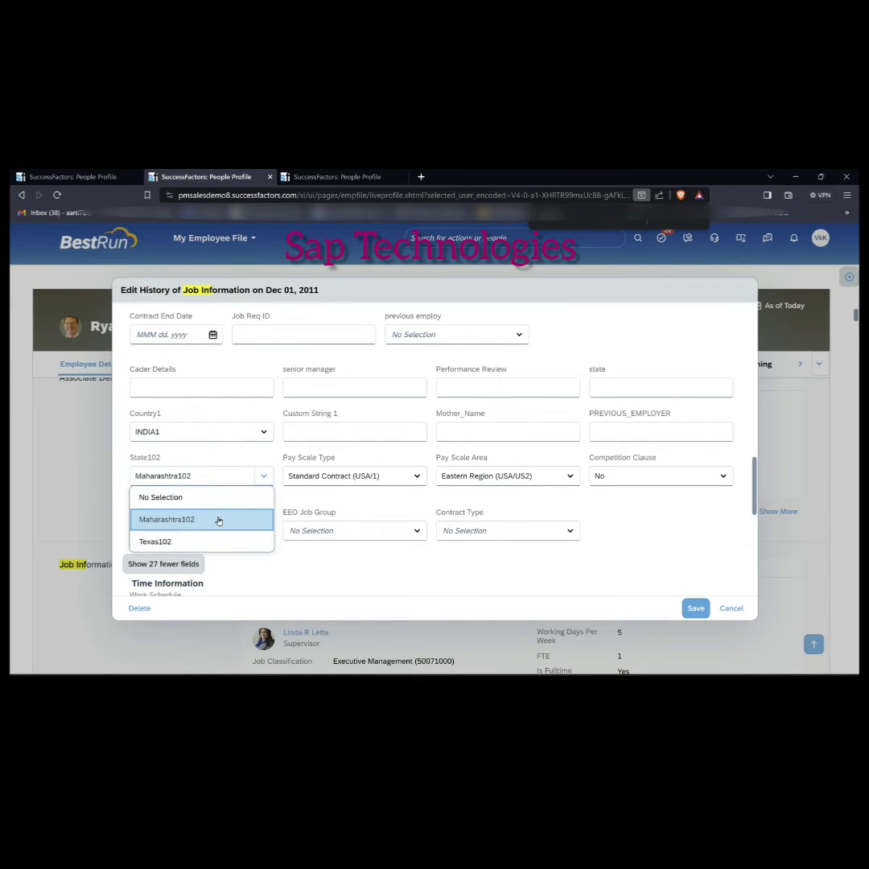
click(218, 519)
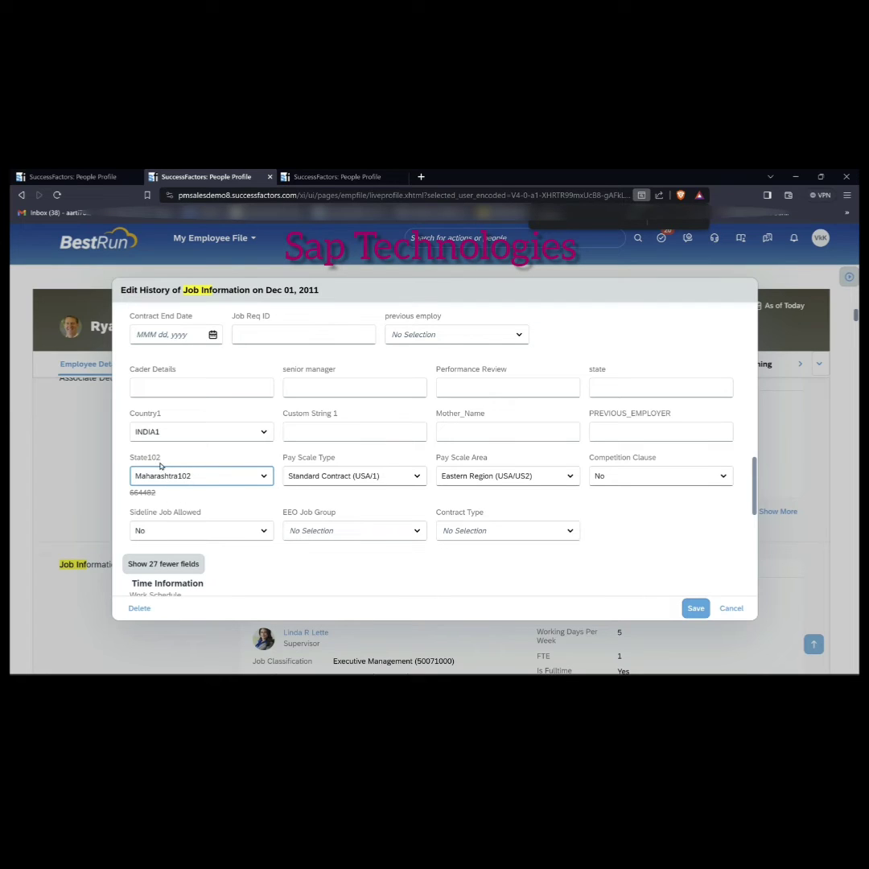
click(170, 414)
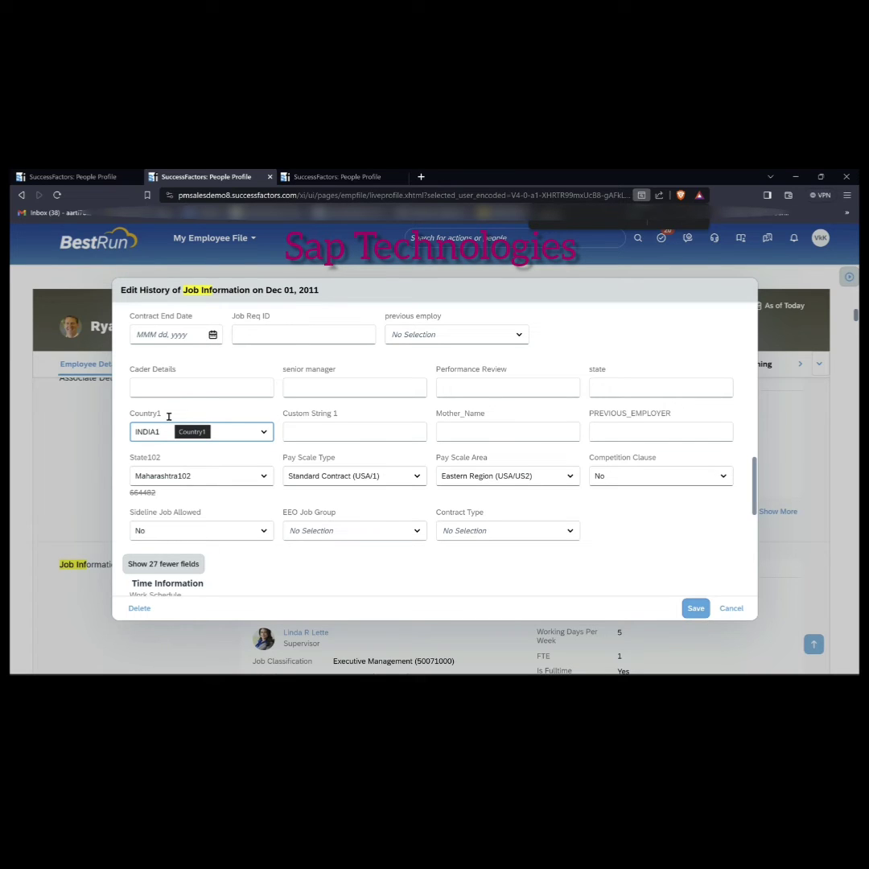
Open Picklist Center in the duplicated tab and search its picklists for STATE102
click(356, 178)
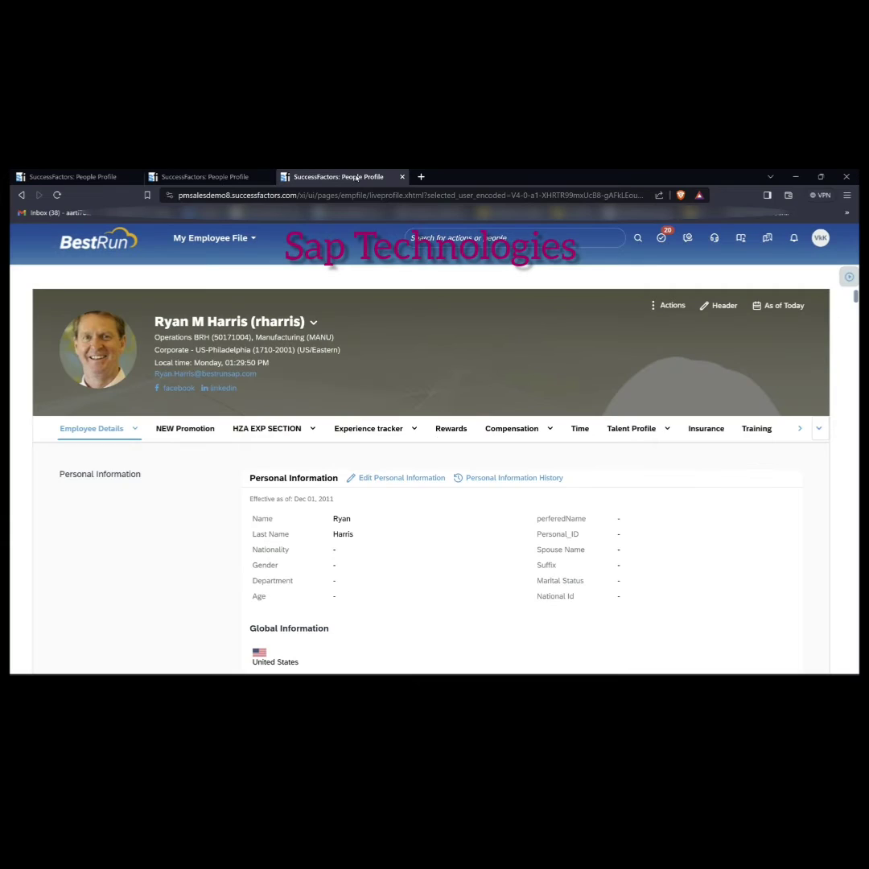
click(515, 238)
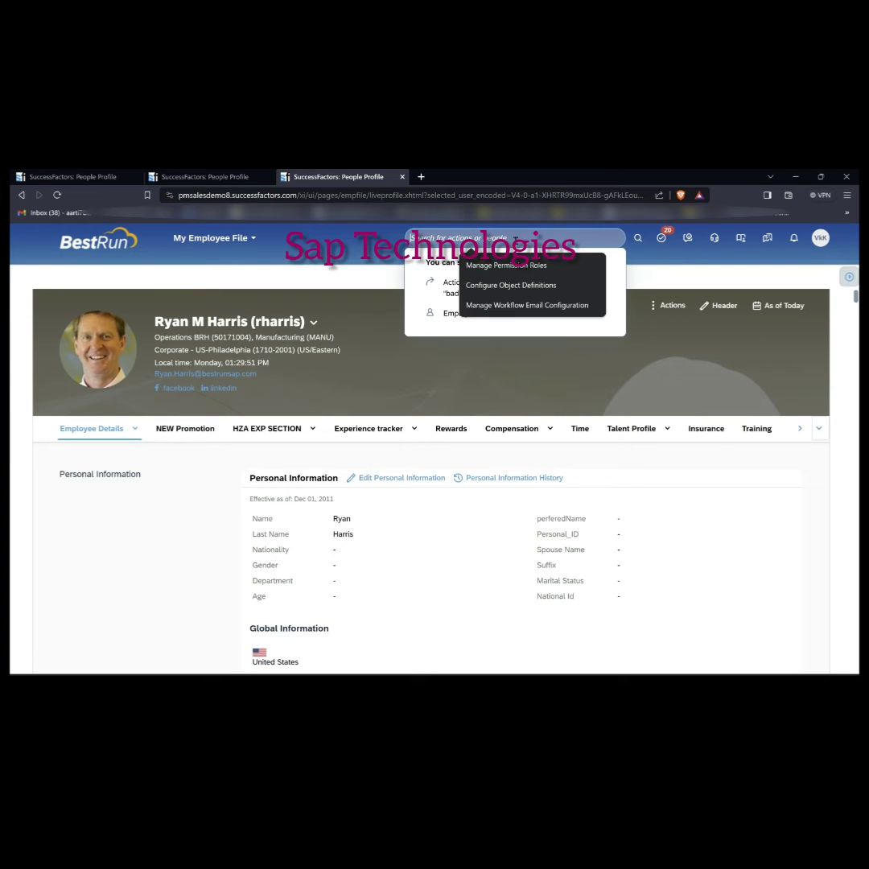
text(Pe)
text(CKL)
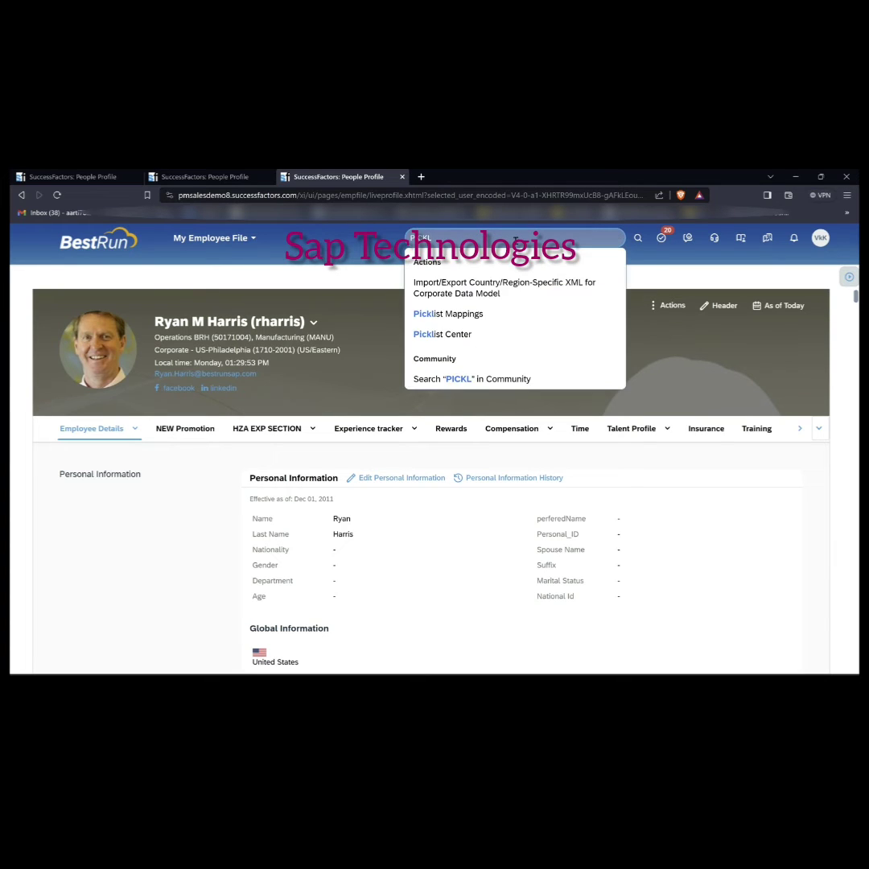
click(455, 333)
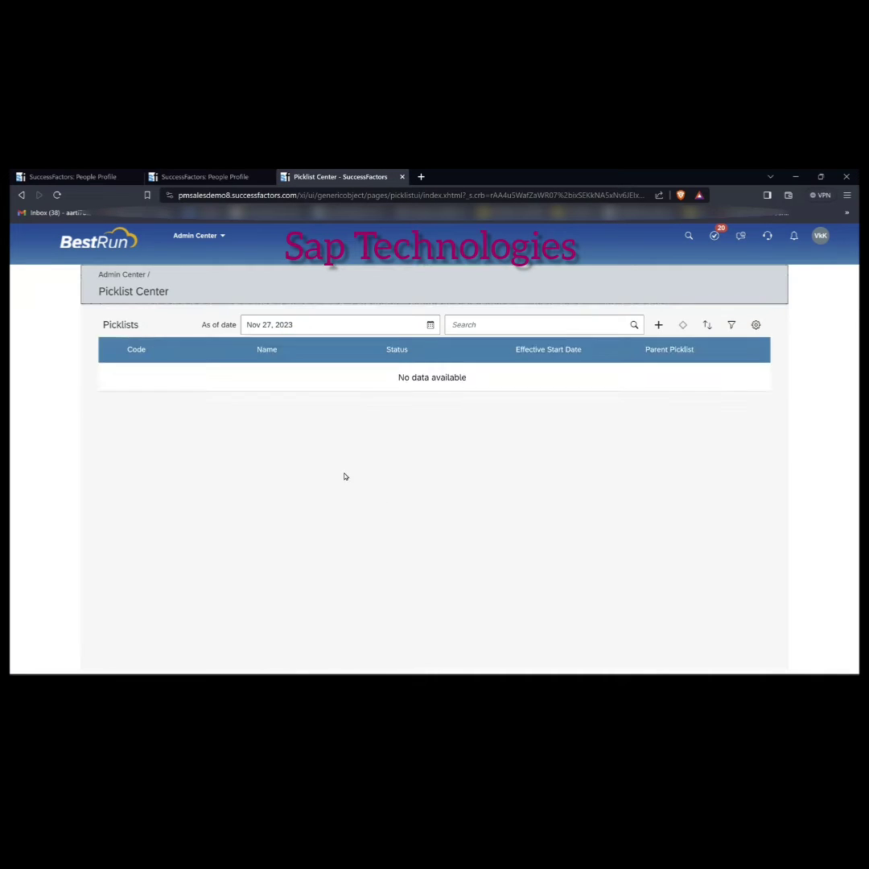
click(516, 321)
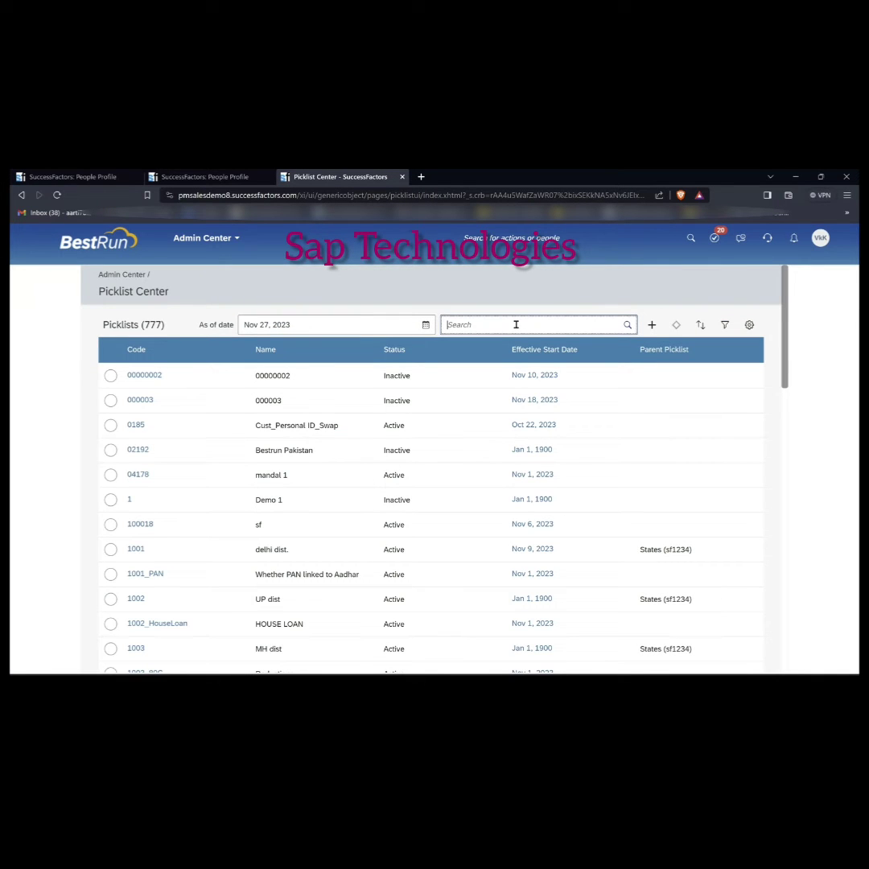
text(STATE102)
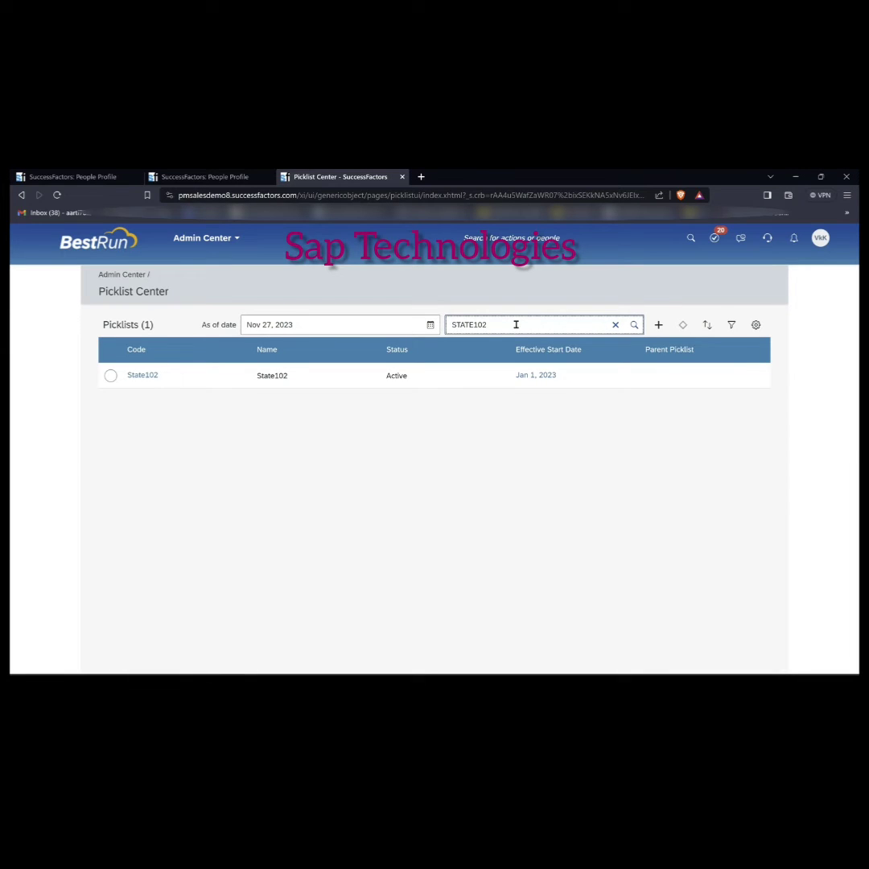
Open the active State102 picklist version for editing, assign Country1 as its parent picklist and save
click(140, 378)
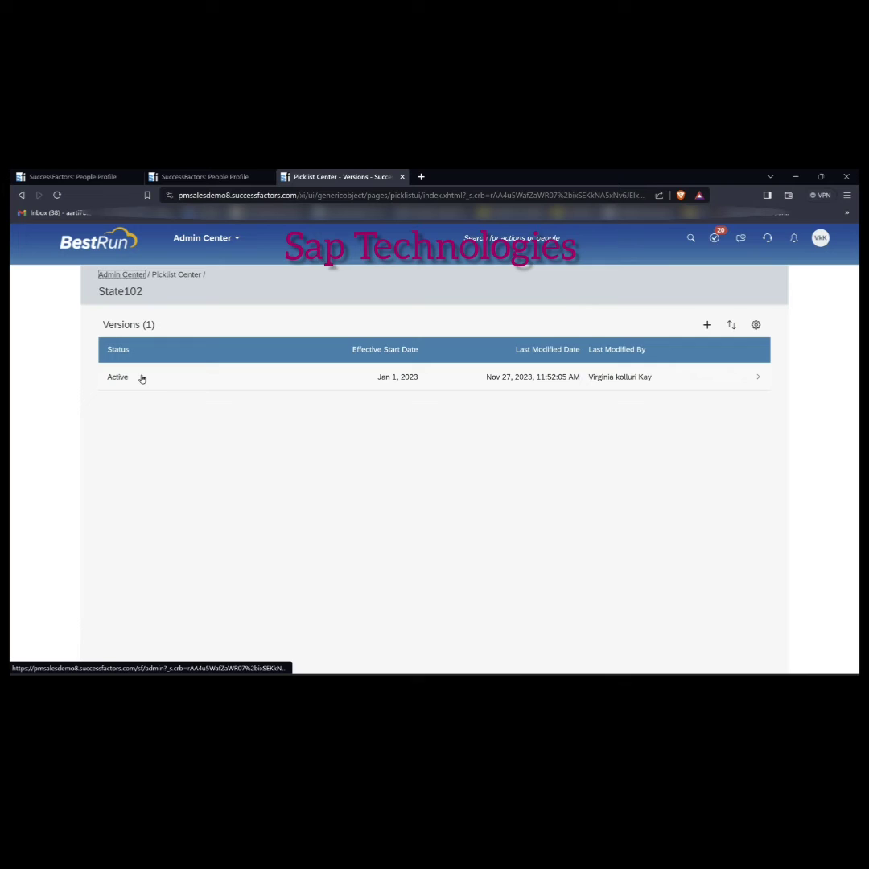
click(166, 382)
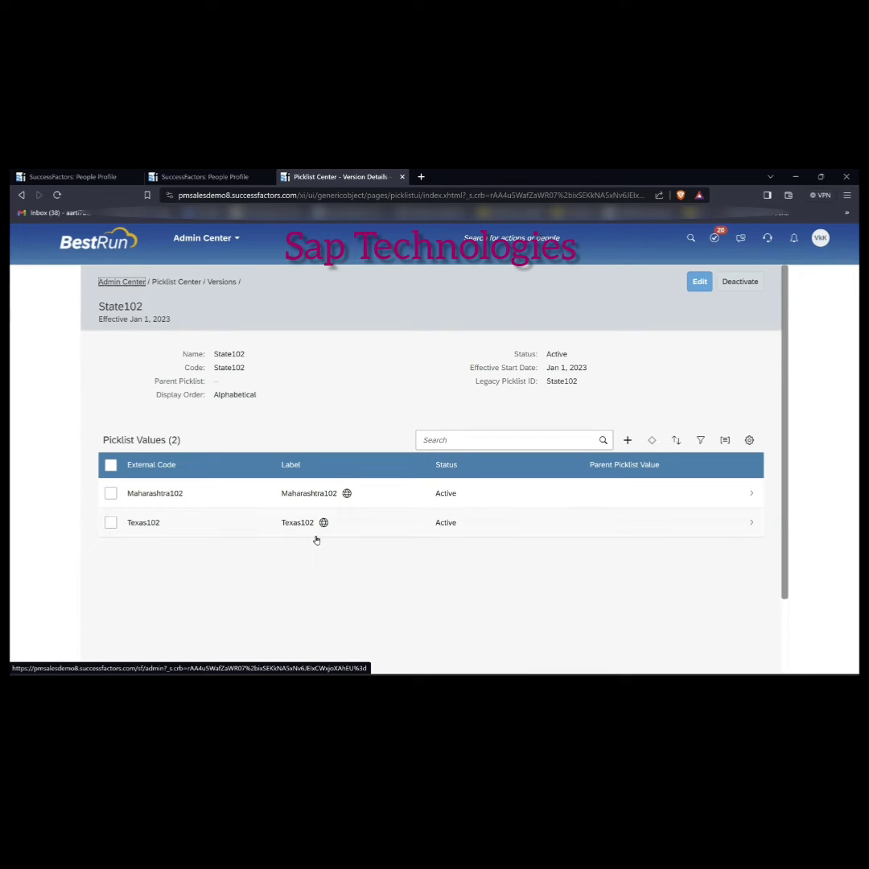
click(699, 281)
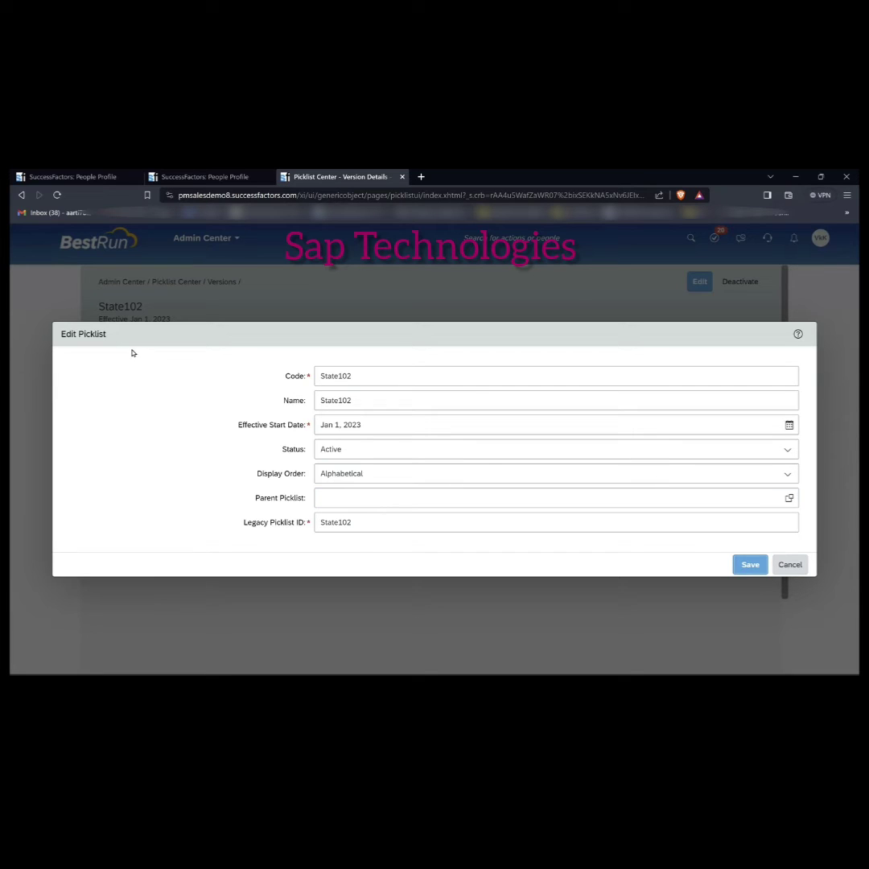
click(565, 499)
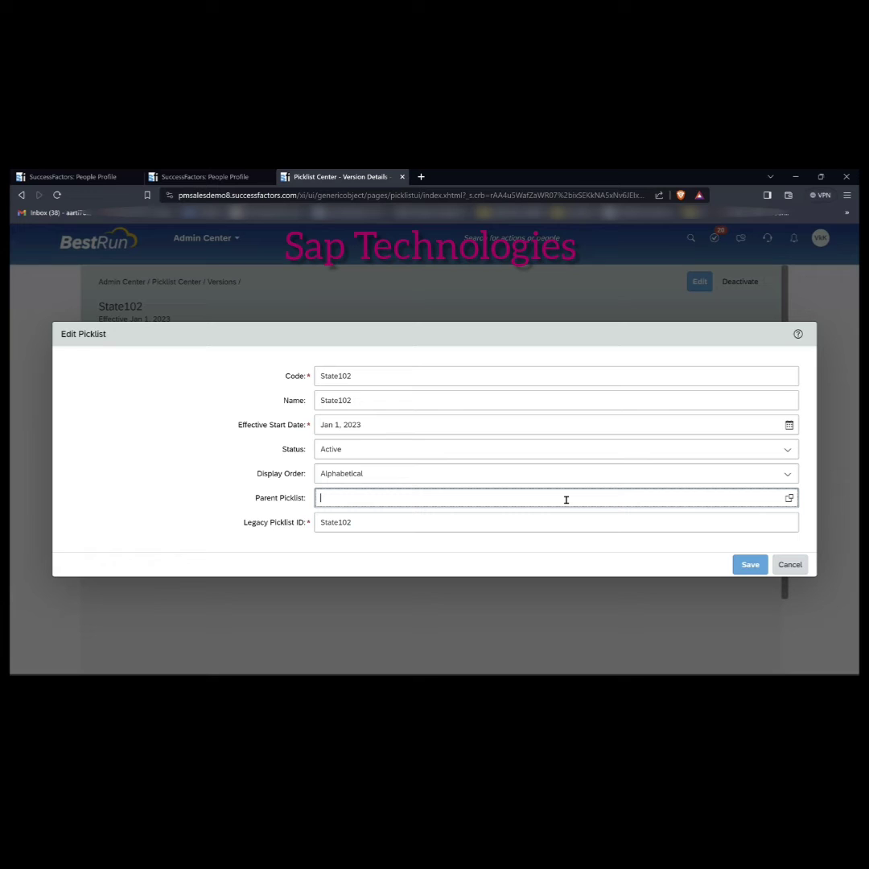
click(789, 498)
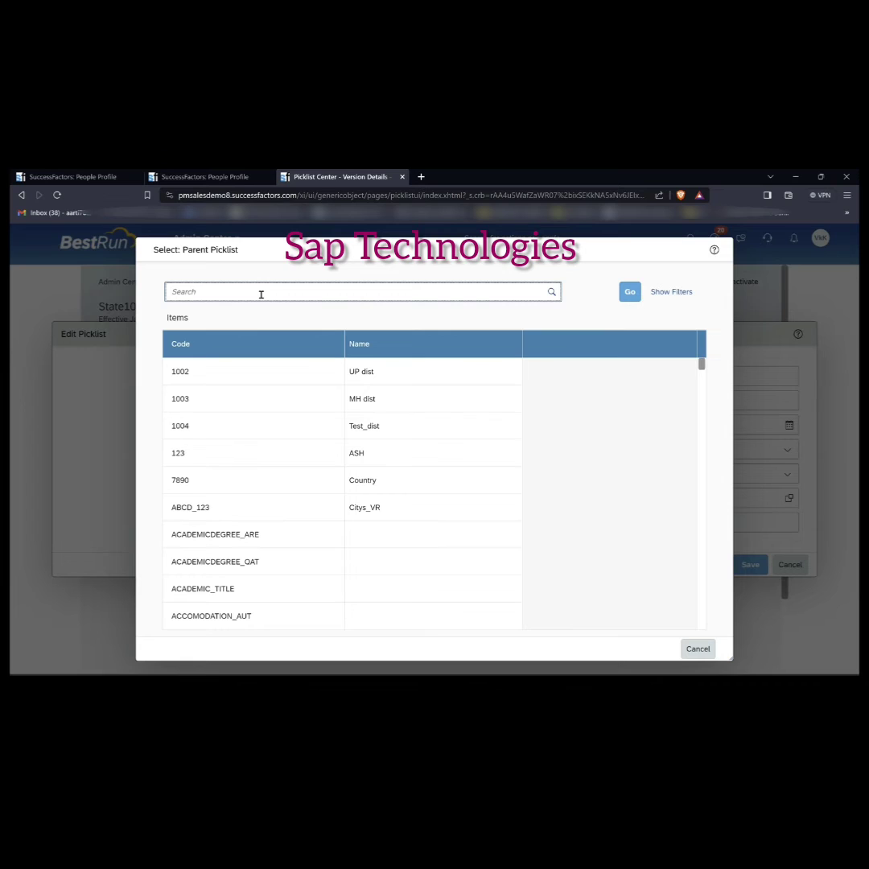
text(cou)
key(Return)
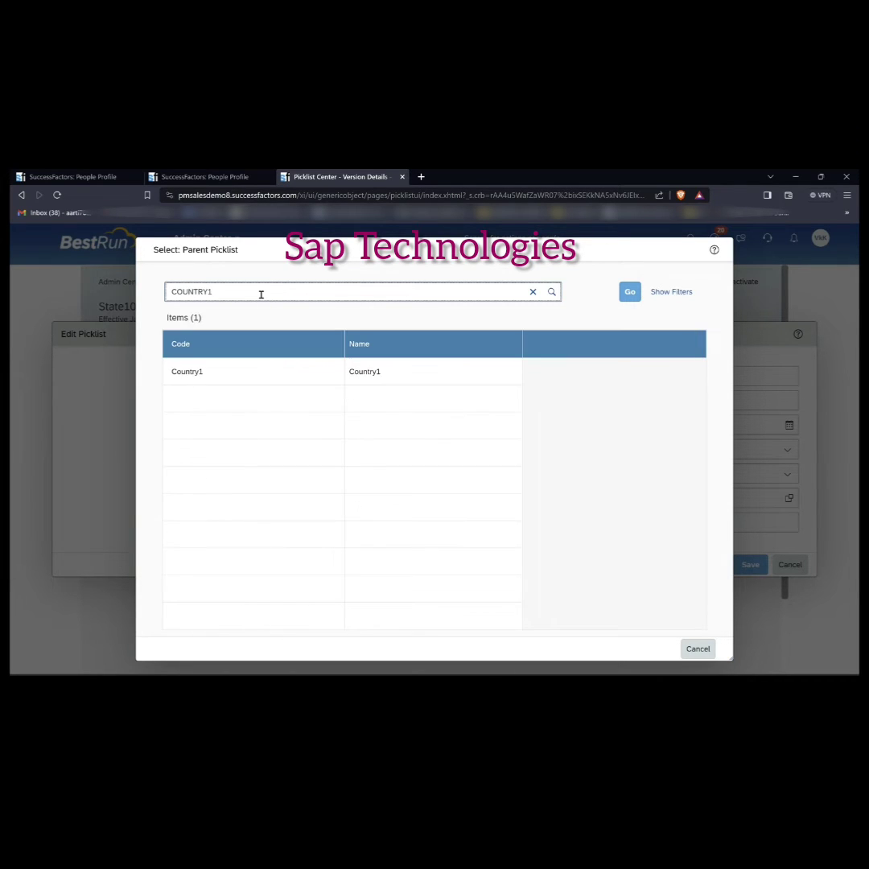
click(223, 375)
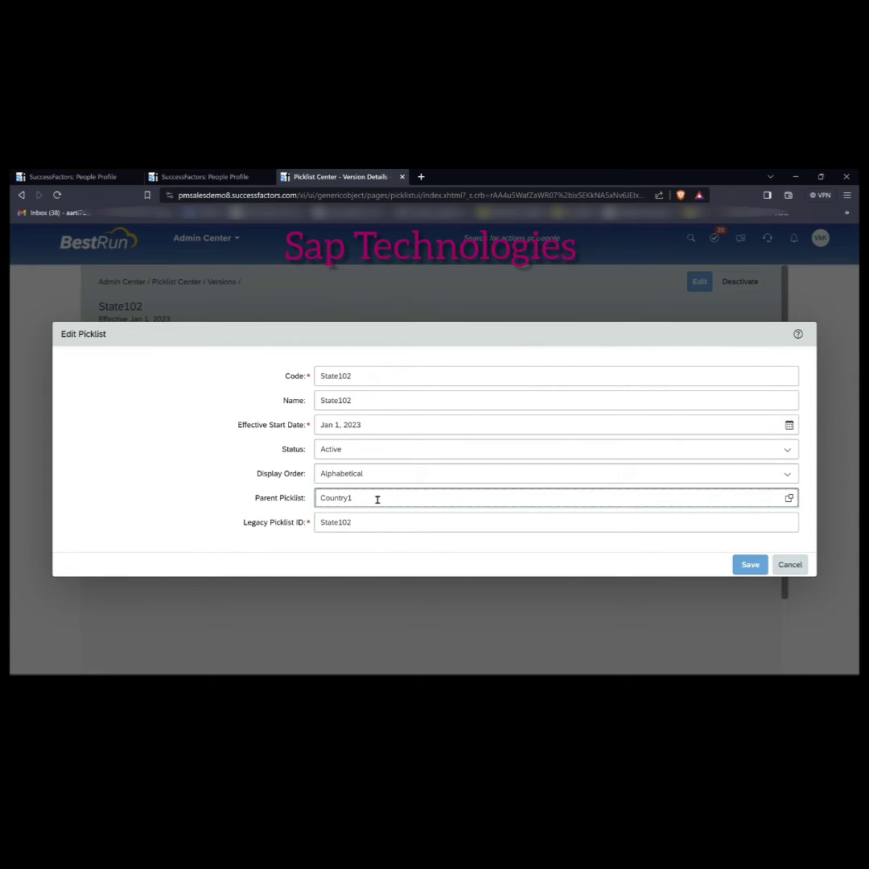
click(374, 524)
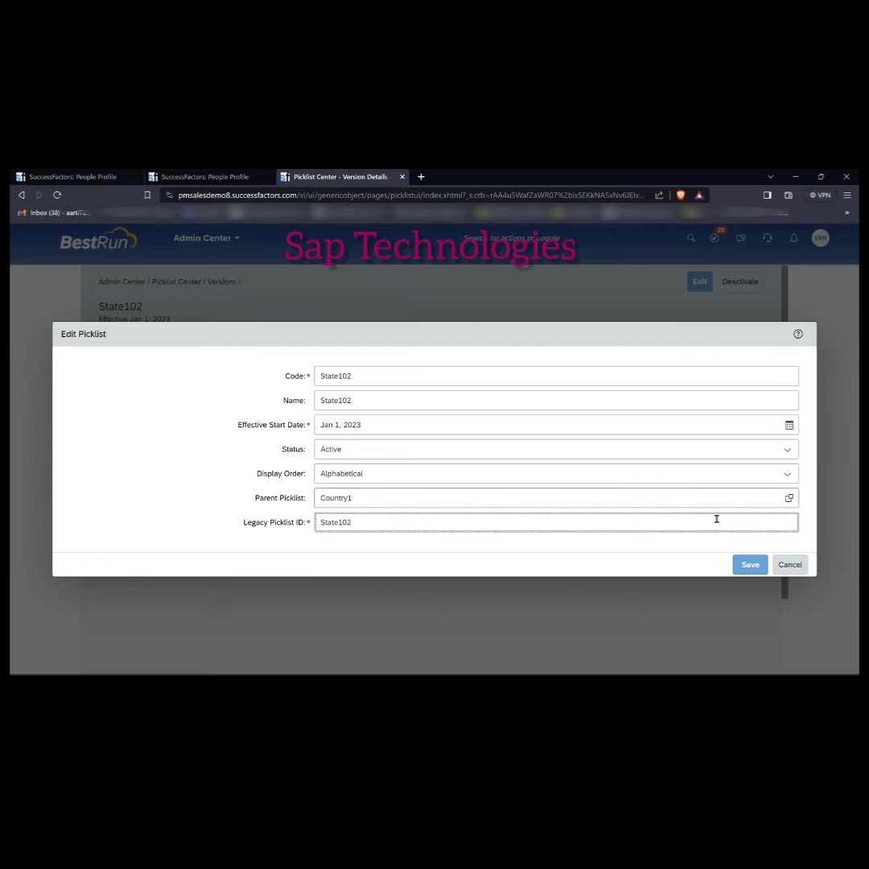
click(746, 566)
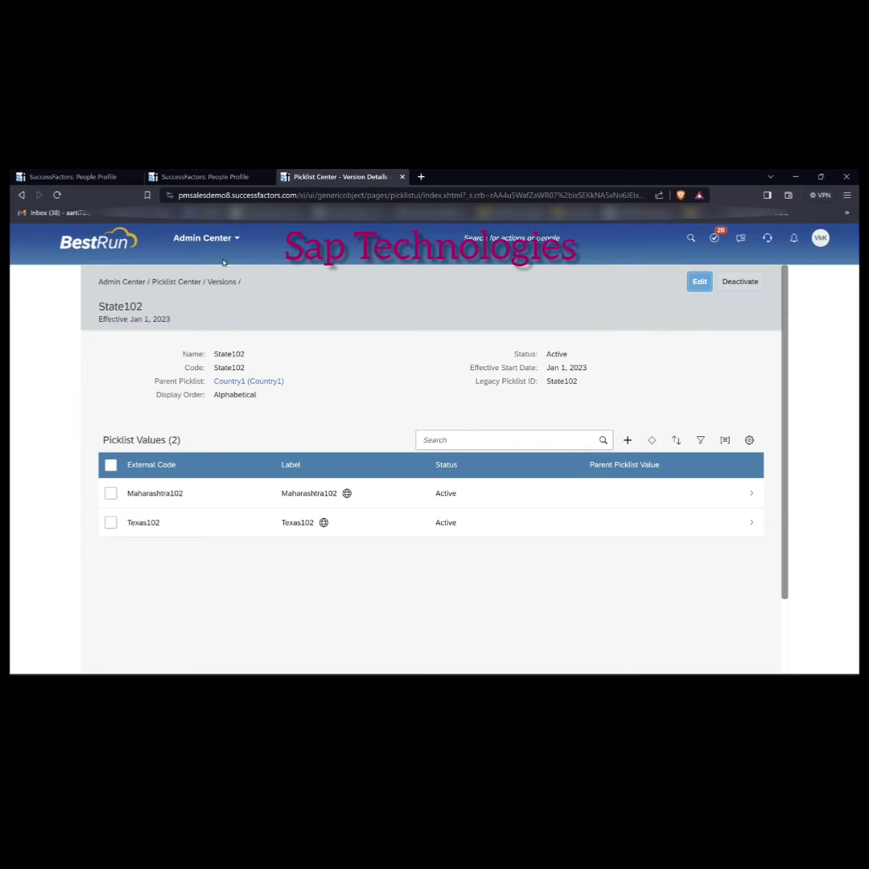
Switch to LibreOffice Impress, check the parent and child picklist slide, and return to the browser
key(alt+Tab)
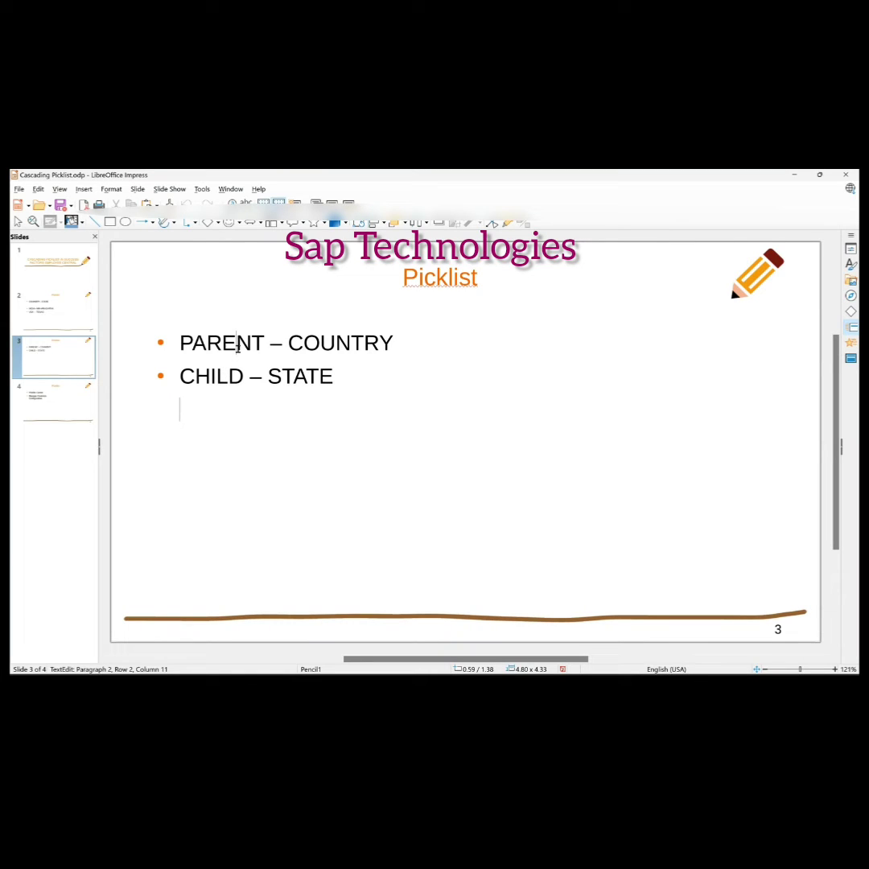
click(220, 380)
key(alt+Tab)
Set the parent picklist value of Maharashtra102 to INDIA1 and save the value
click(260, 495)
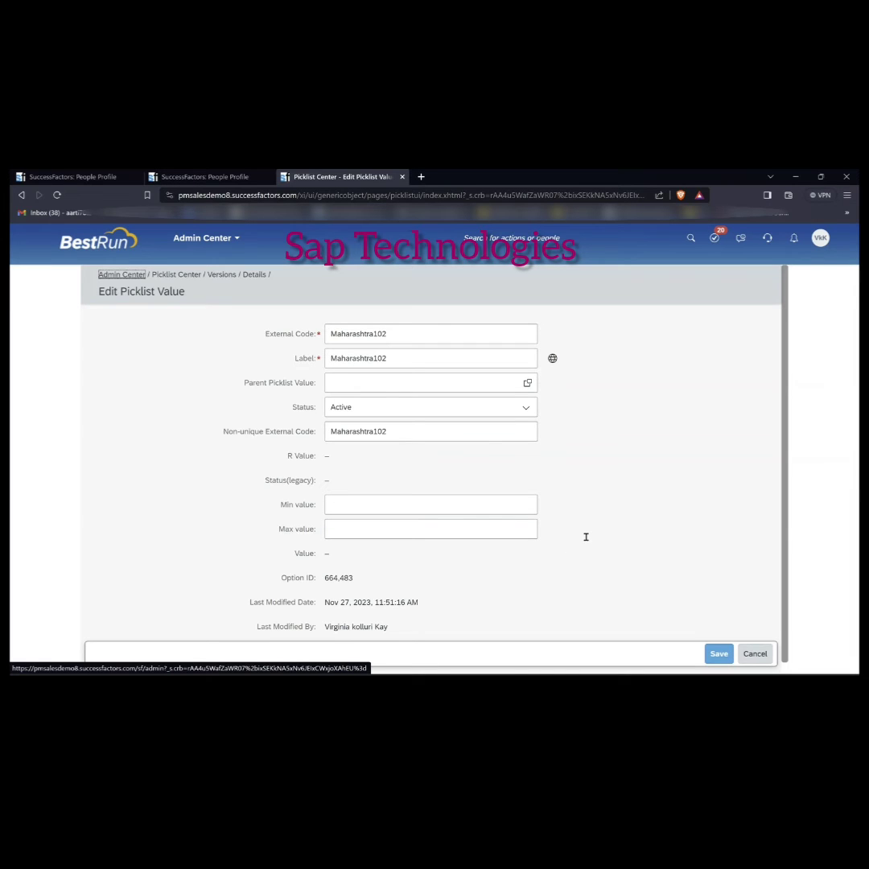
click(313, 386)
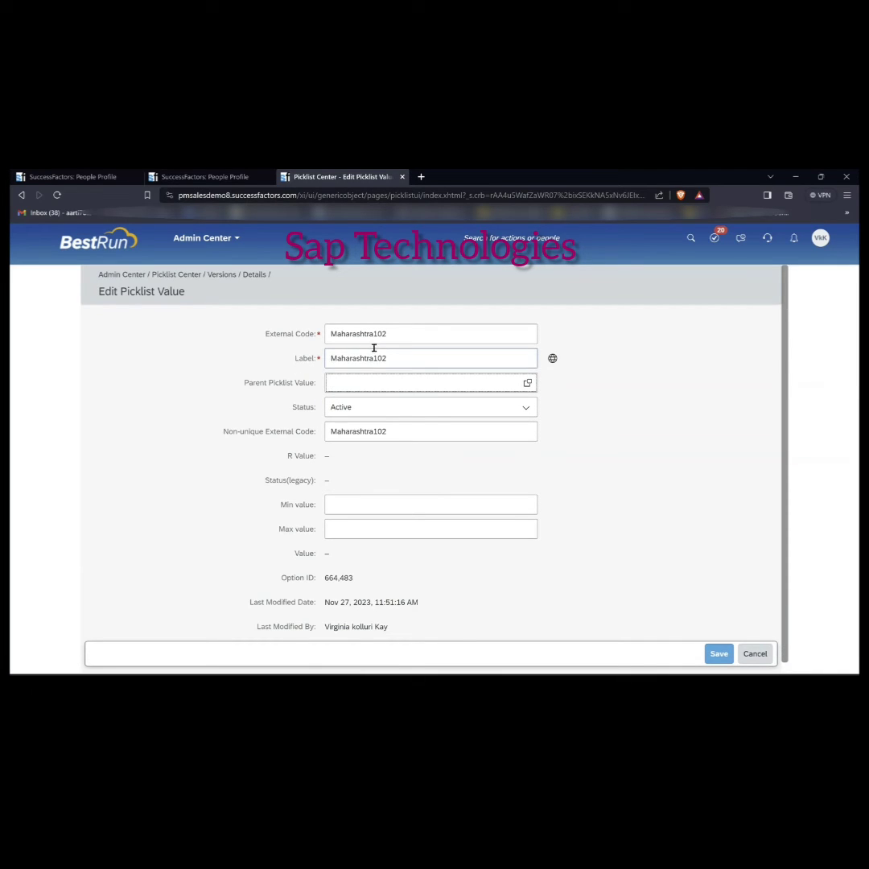
click(526, 383)
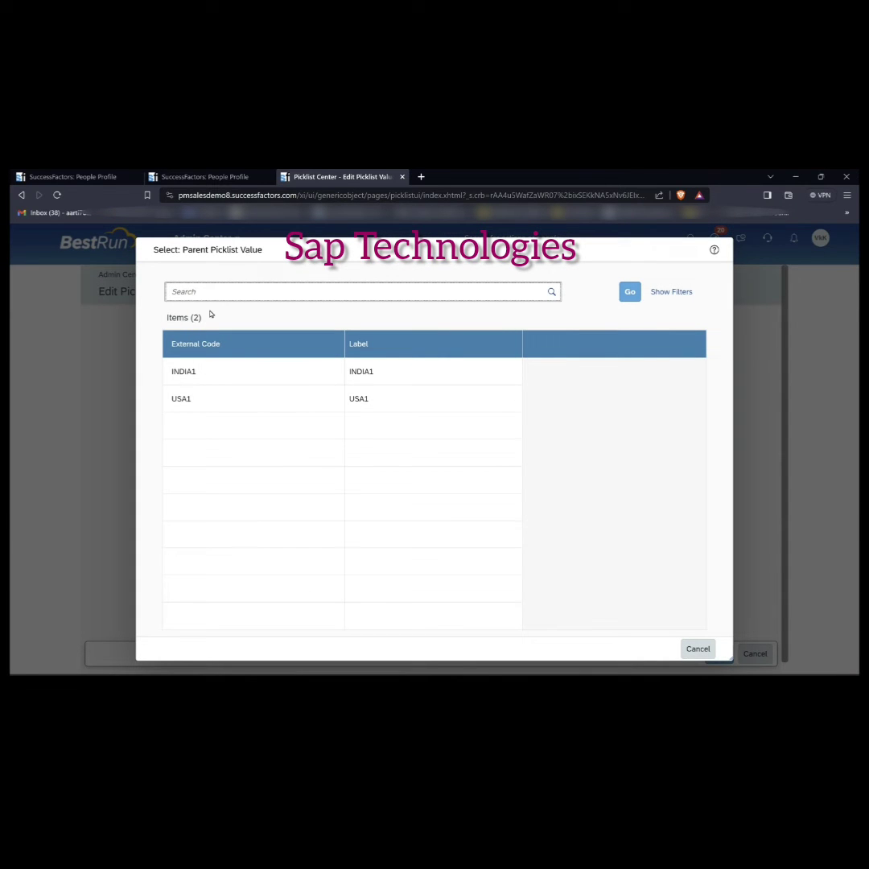
click(261, 378)
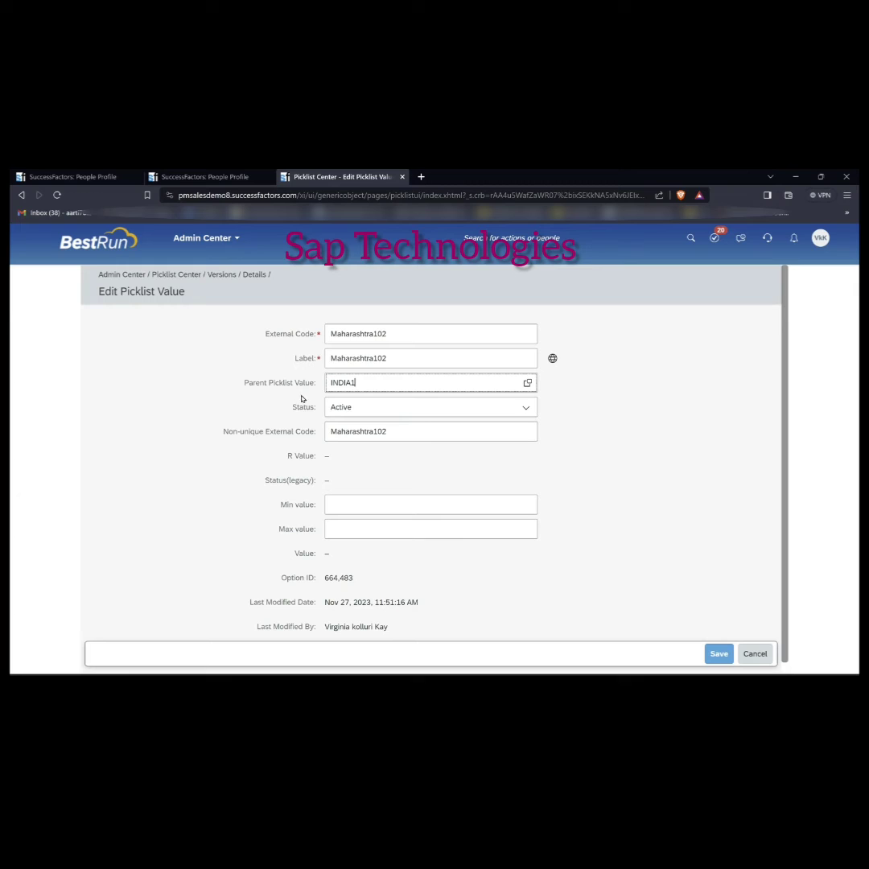
click(720, 654)
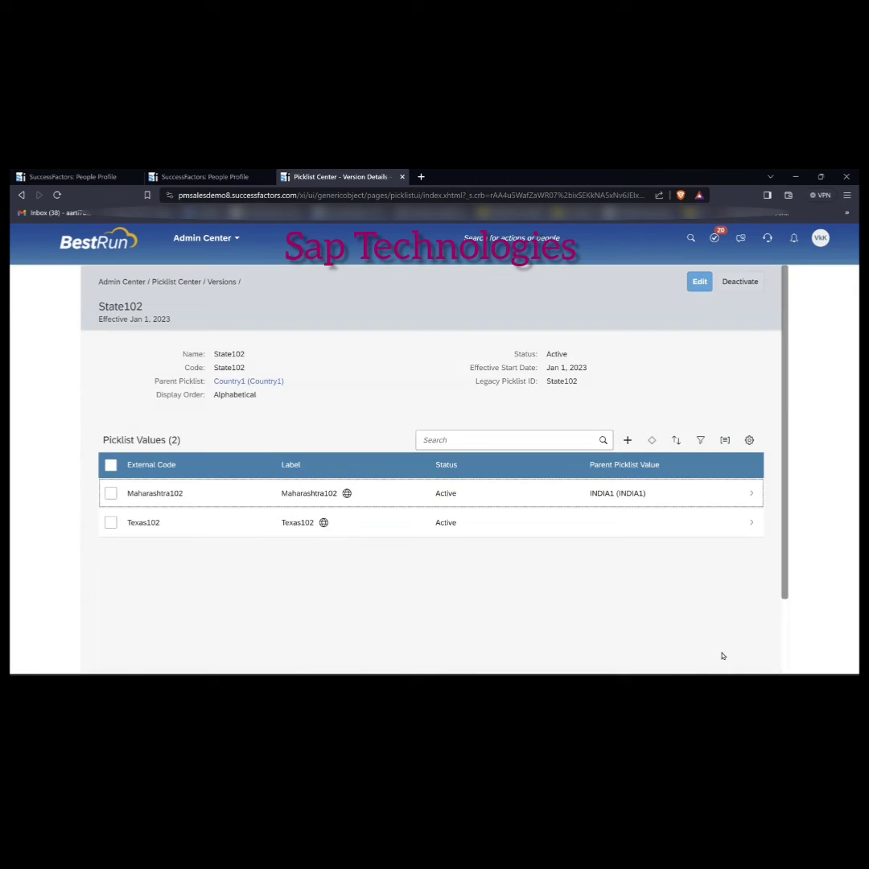
Open the Texas102 picklist value and set its parent picklist value to USA1
click(216, 529)
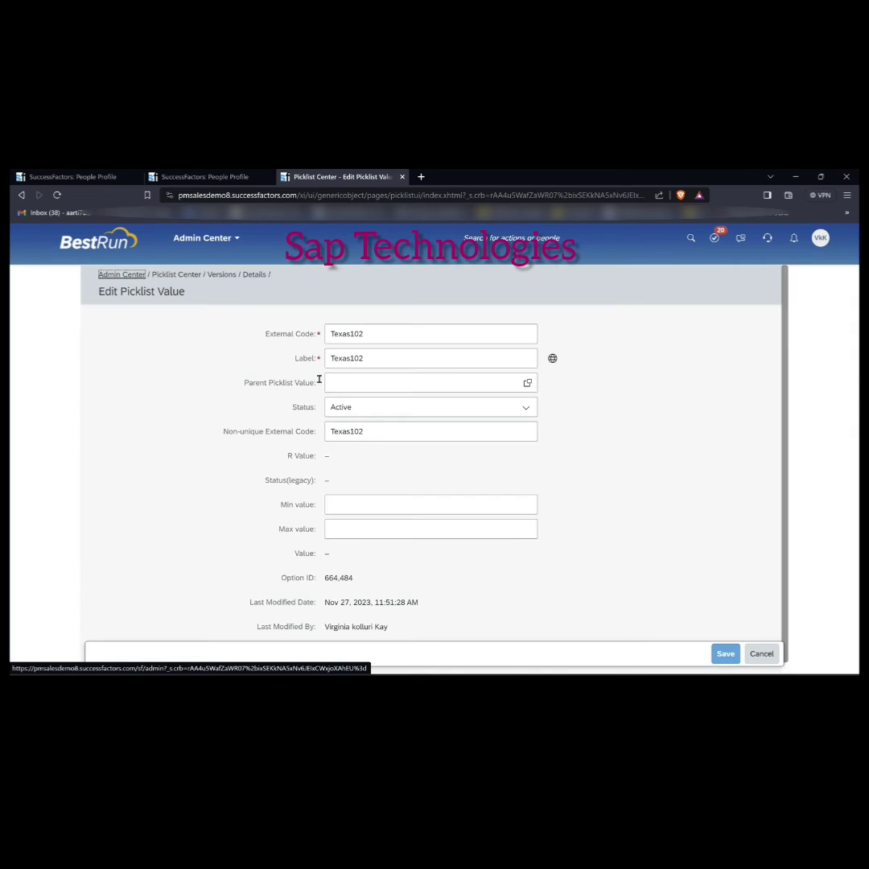
click(527, 383)
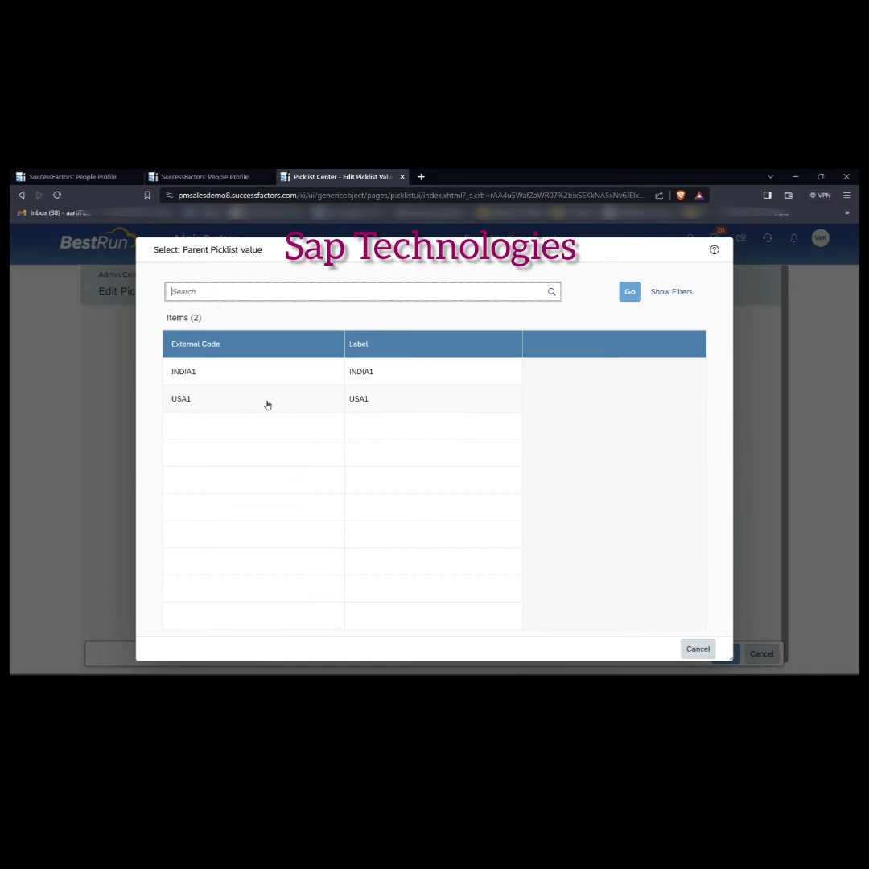
click(240, 406)
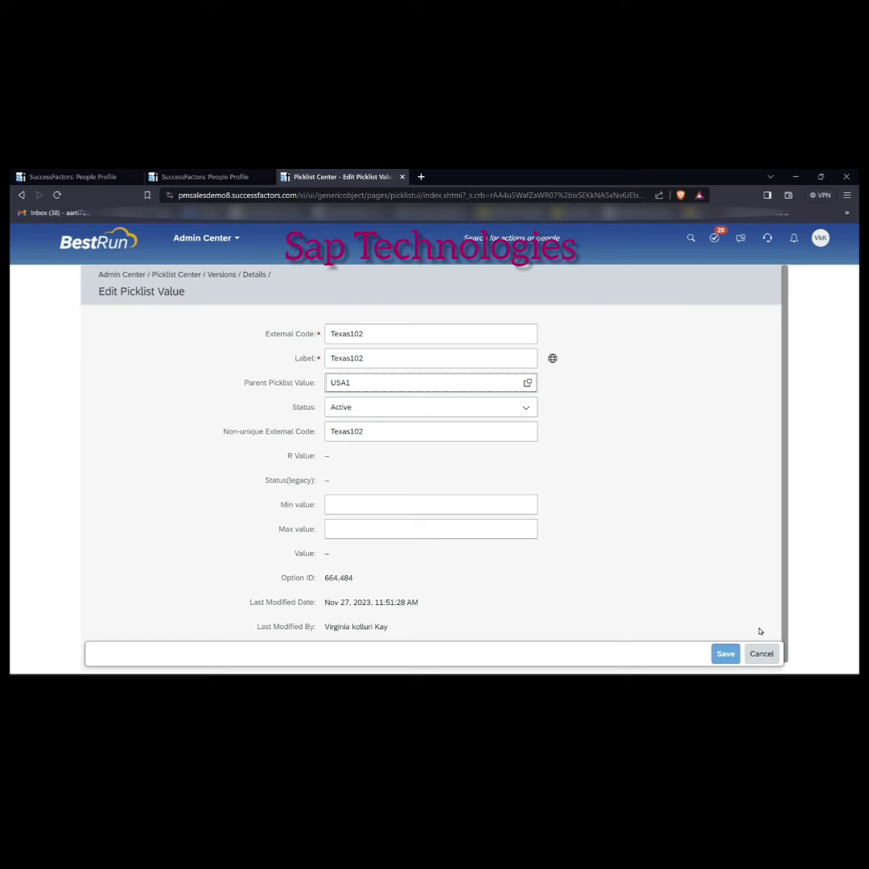
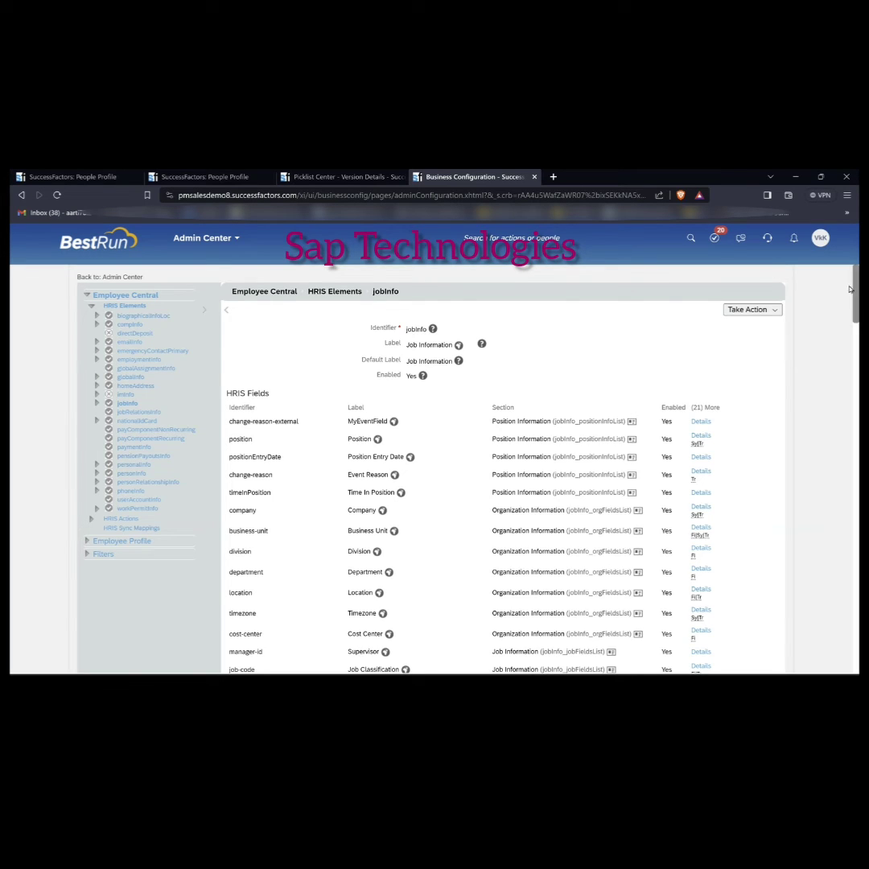
Start a correction of the jobInfo HRIS element and set the State102 field's parent field for picklist to custom-string4
click(774, 312)
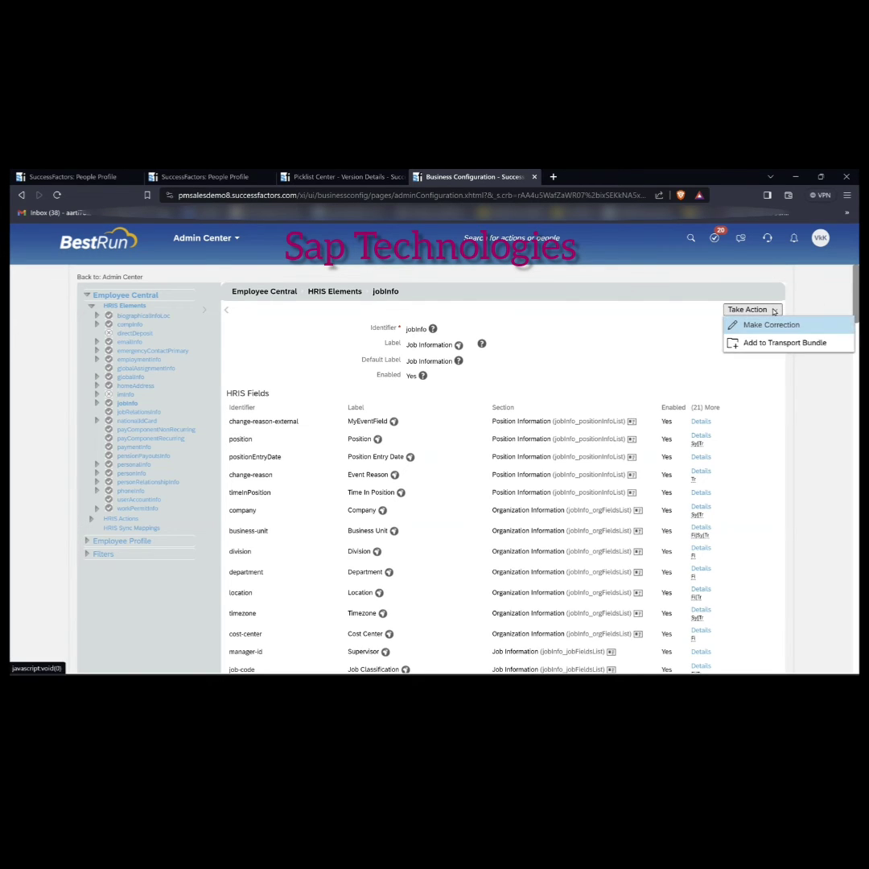
click(747, 325)
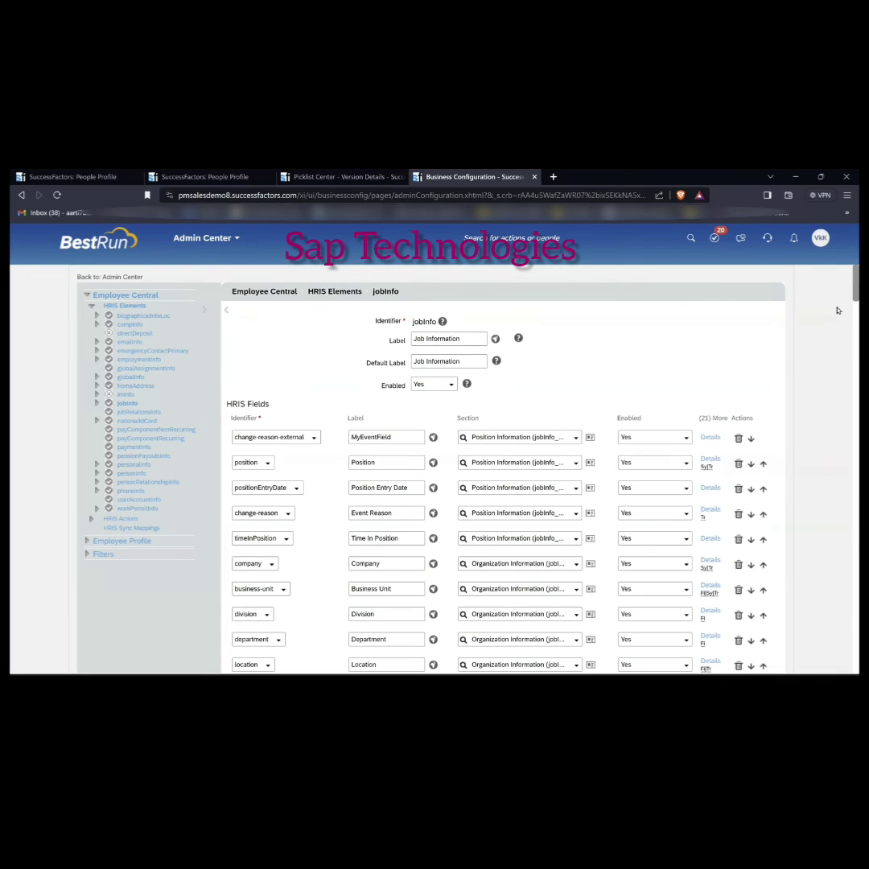
key(Return)
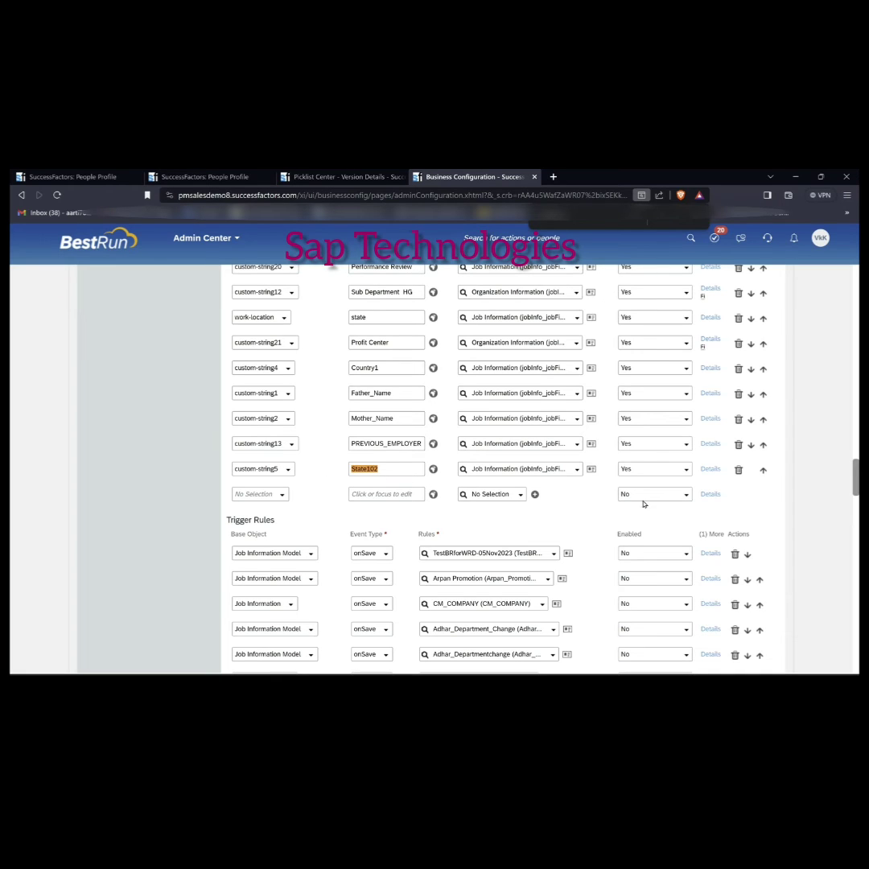
click(711, 470)
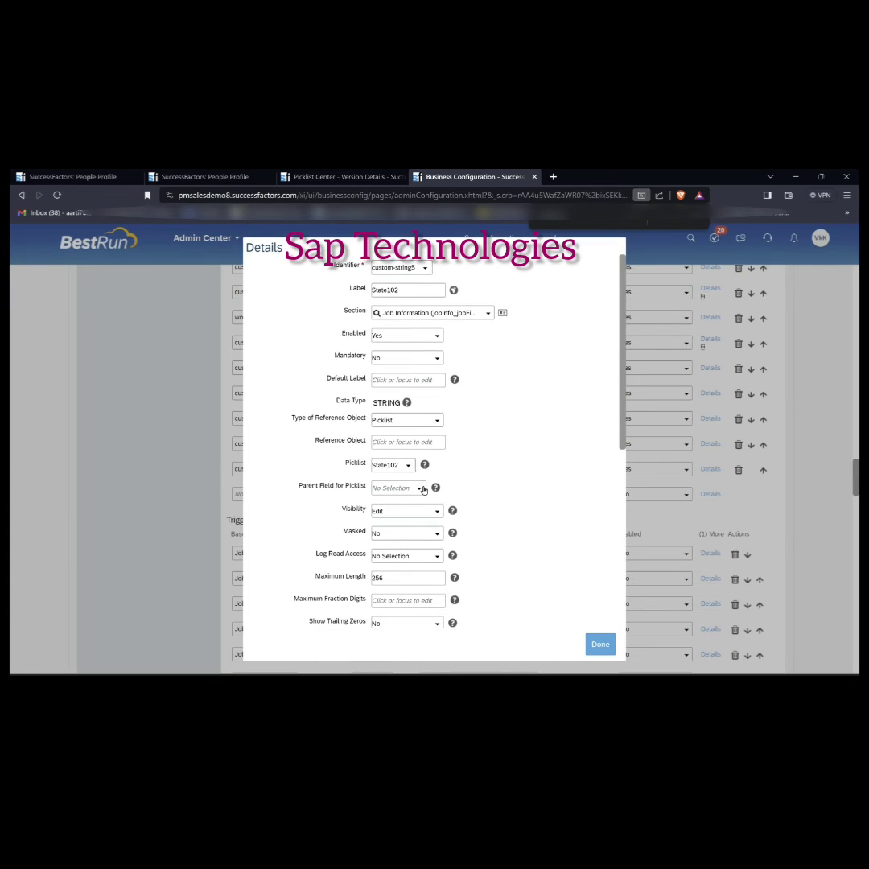
click(423, 489)
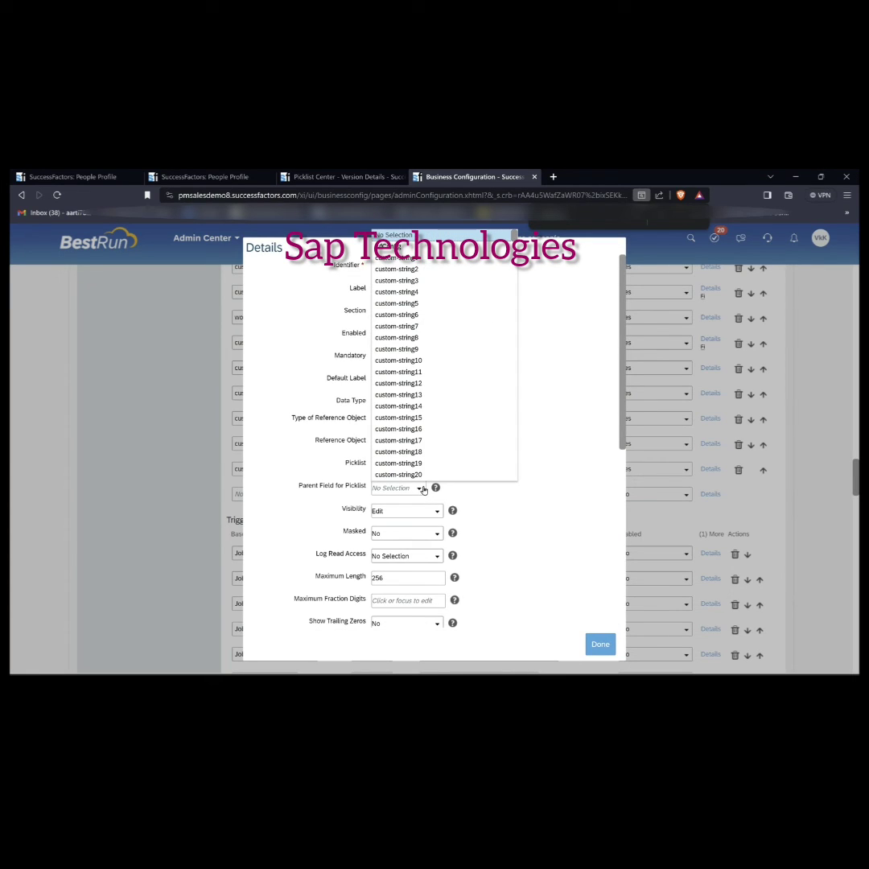
click(434, 294)
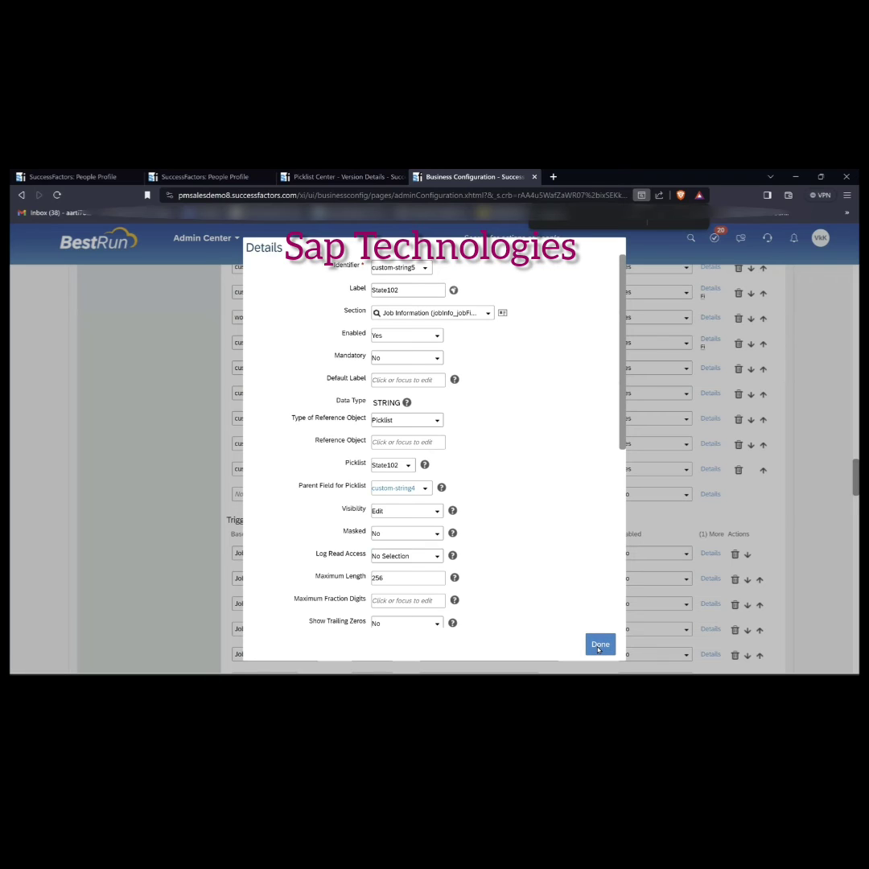
click(600, 645)
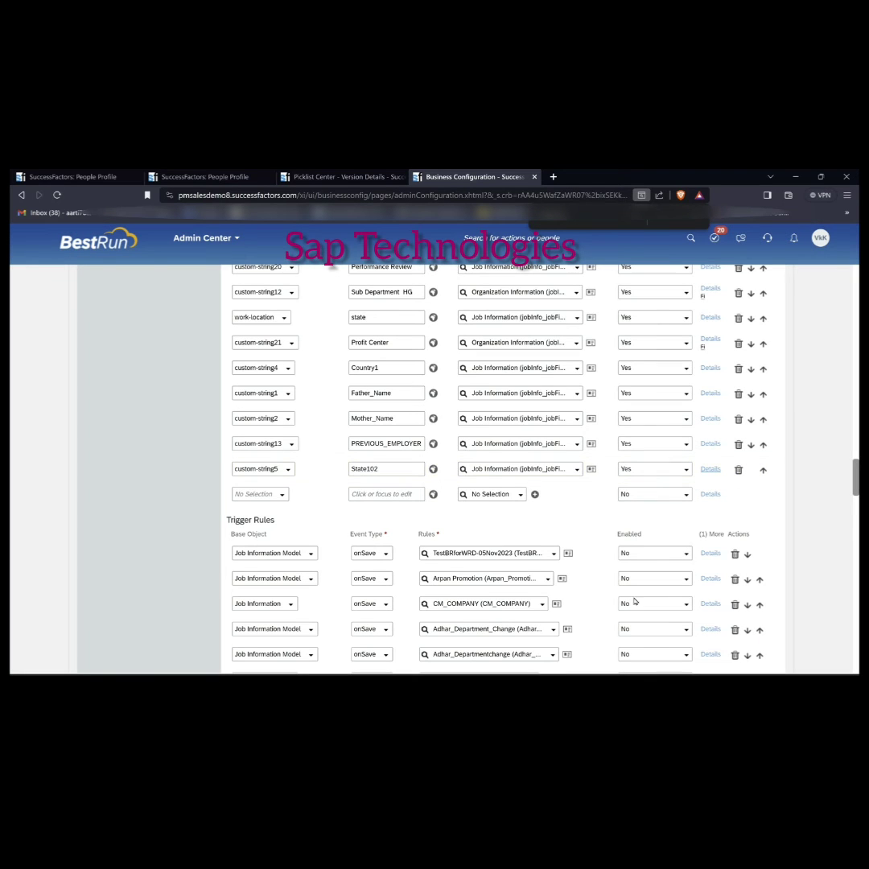
Save the jobInfo configuration and confirm the listed changes
drag(855, 481, 856, 650)
click(729, 642)
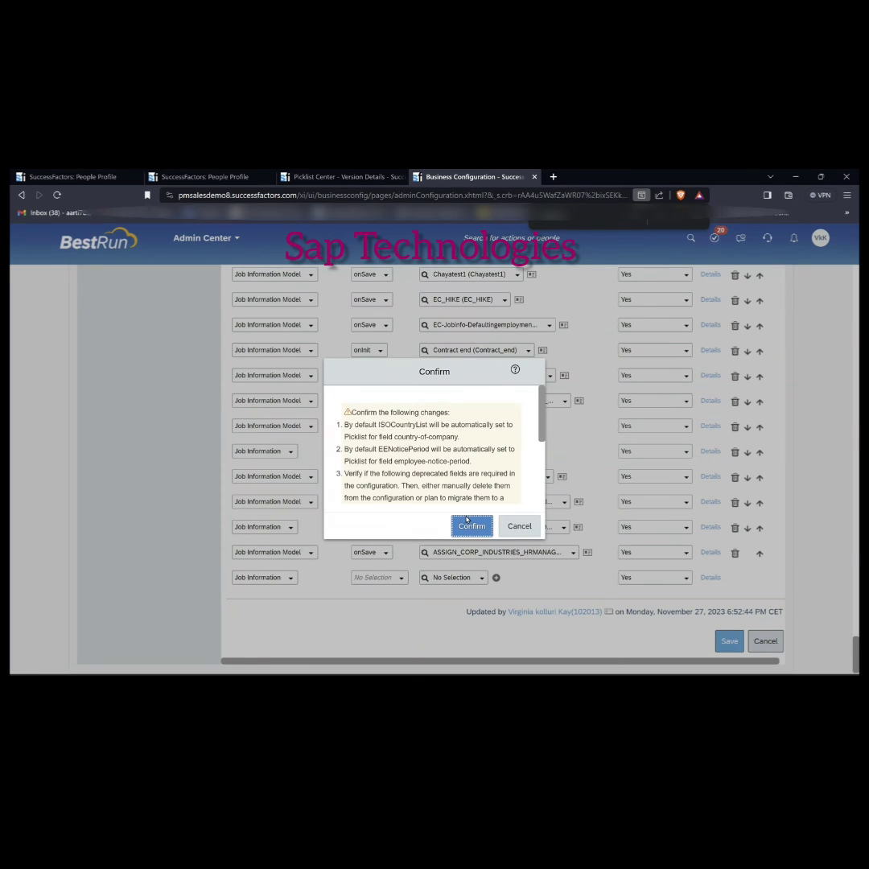
click(471, 525)
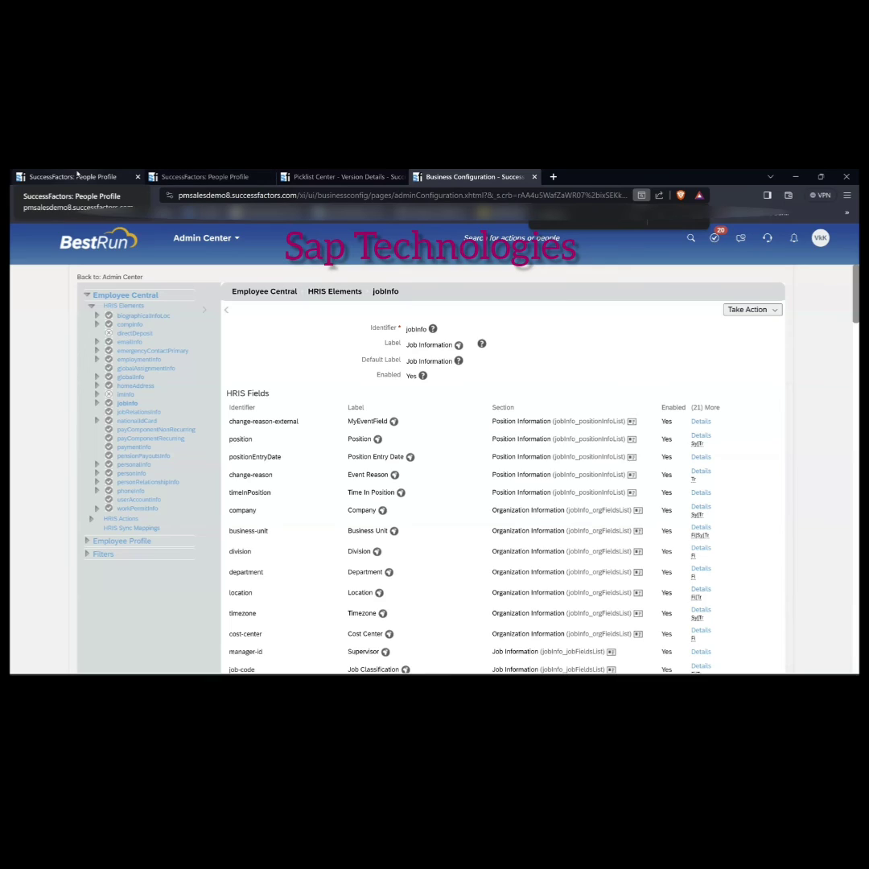
Return to the first employee profile tab and discard the open job information edit
click(73, 176)
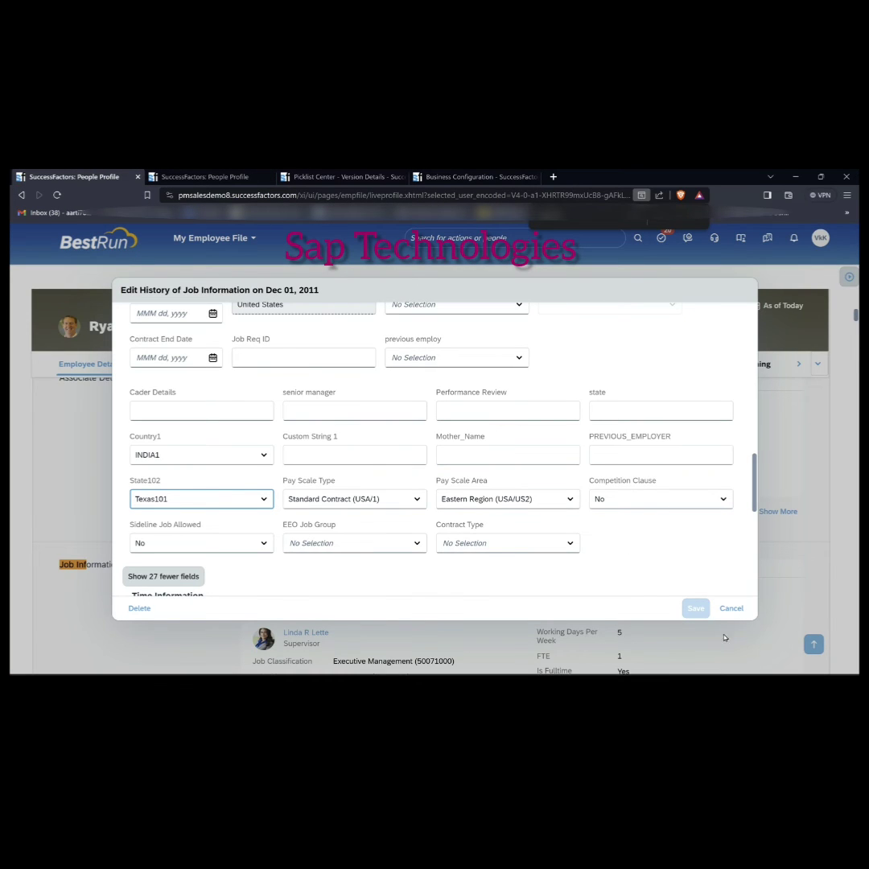
click(728, 609)
click(661, 605)
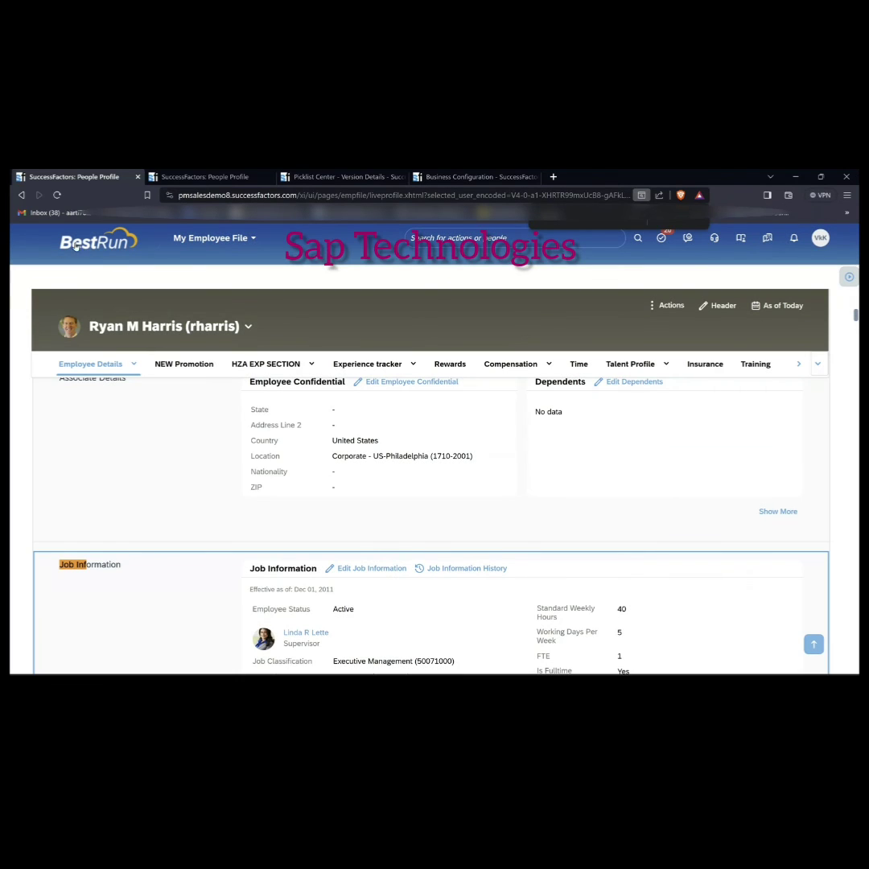
In the second profile tab's job information form, set Country1 to USA1 and check the State102 choices, reselecting Maharashtra102
click(198, 174)
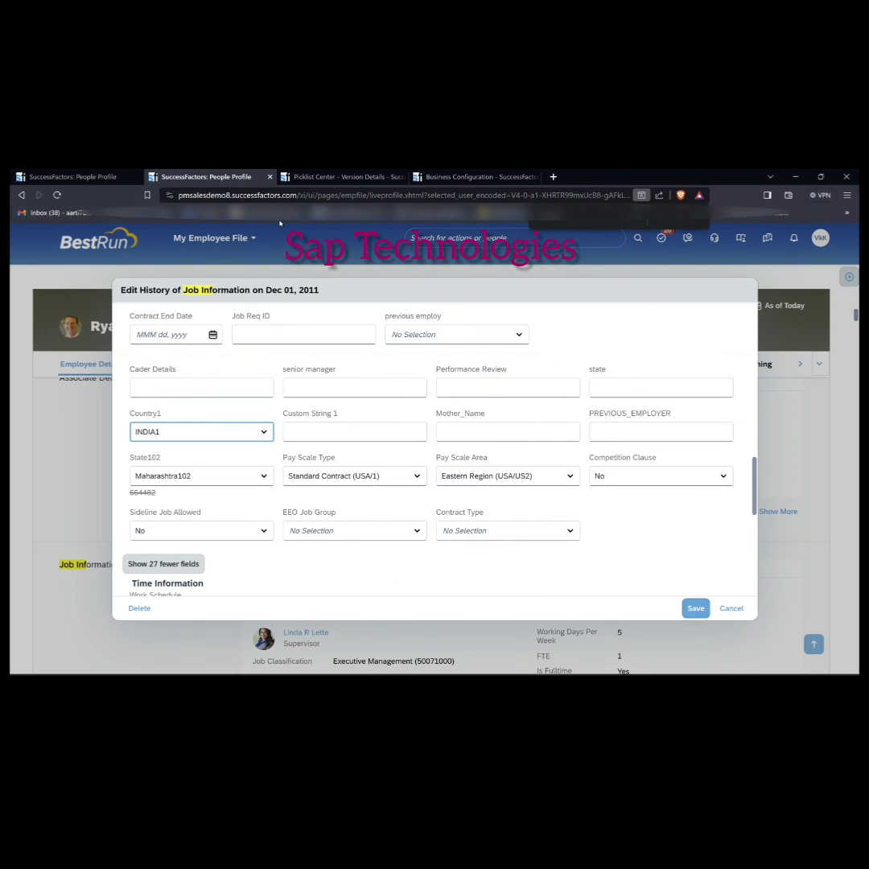
click(263, 432)
click(222, 498)
click(263, 489)
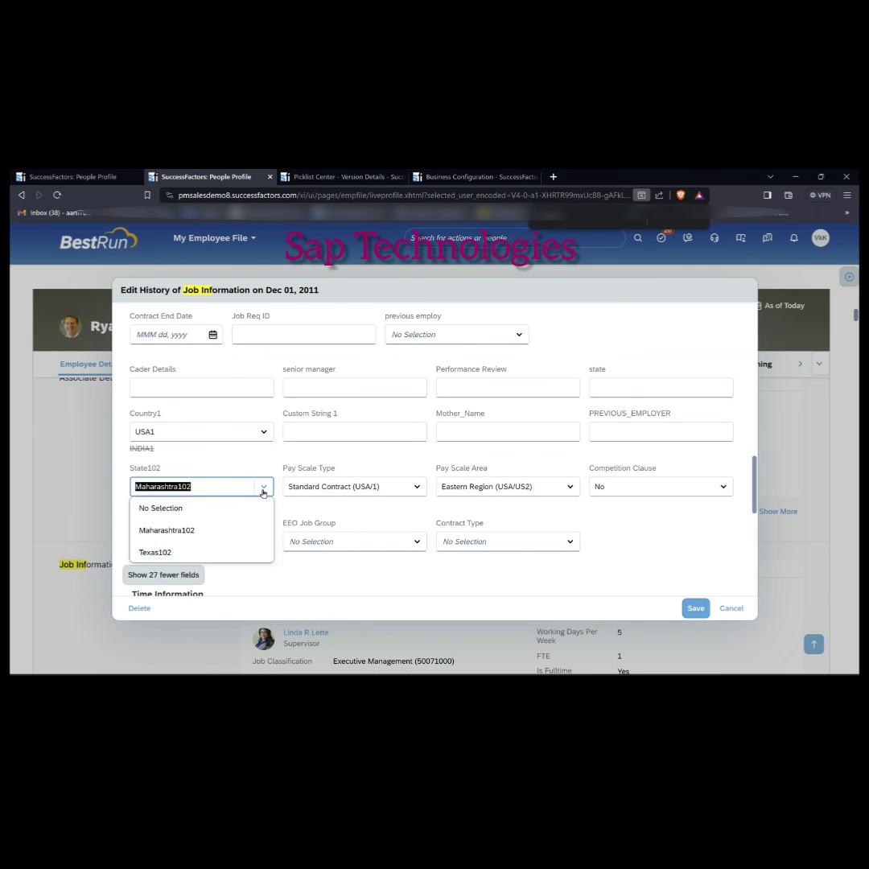
click(198, 532)
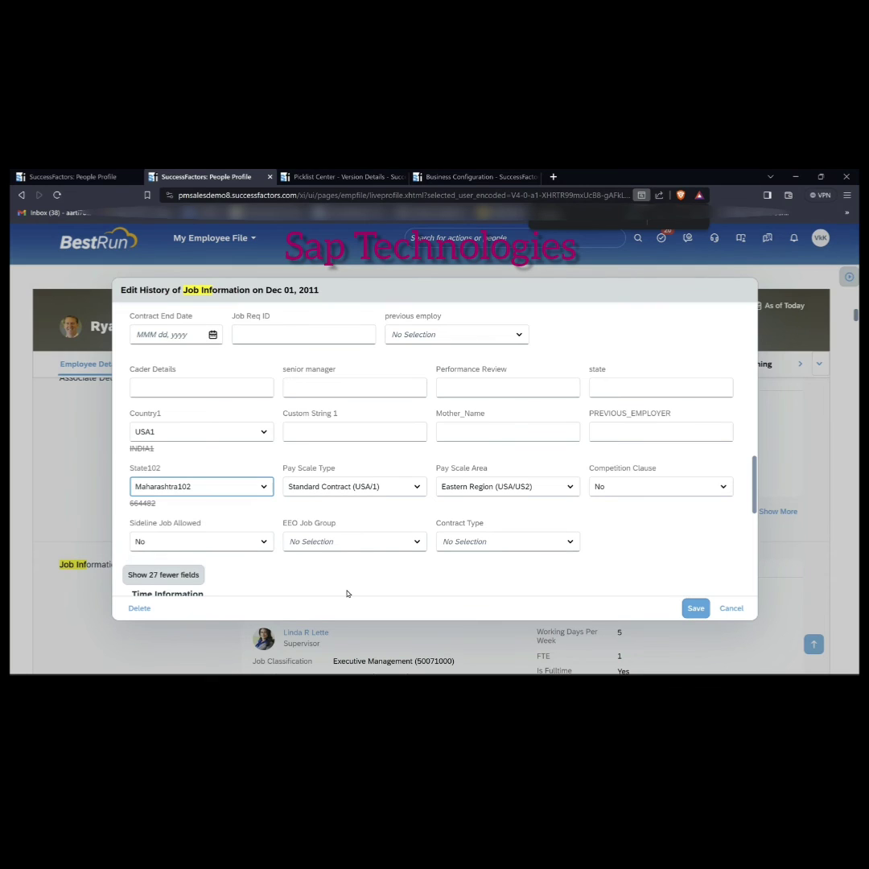
Go back to the first employee profile tab and reload the page
click(75, 176)
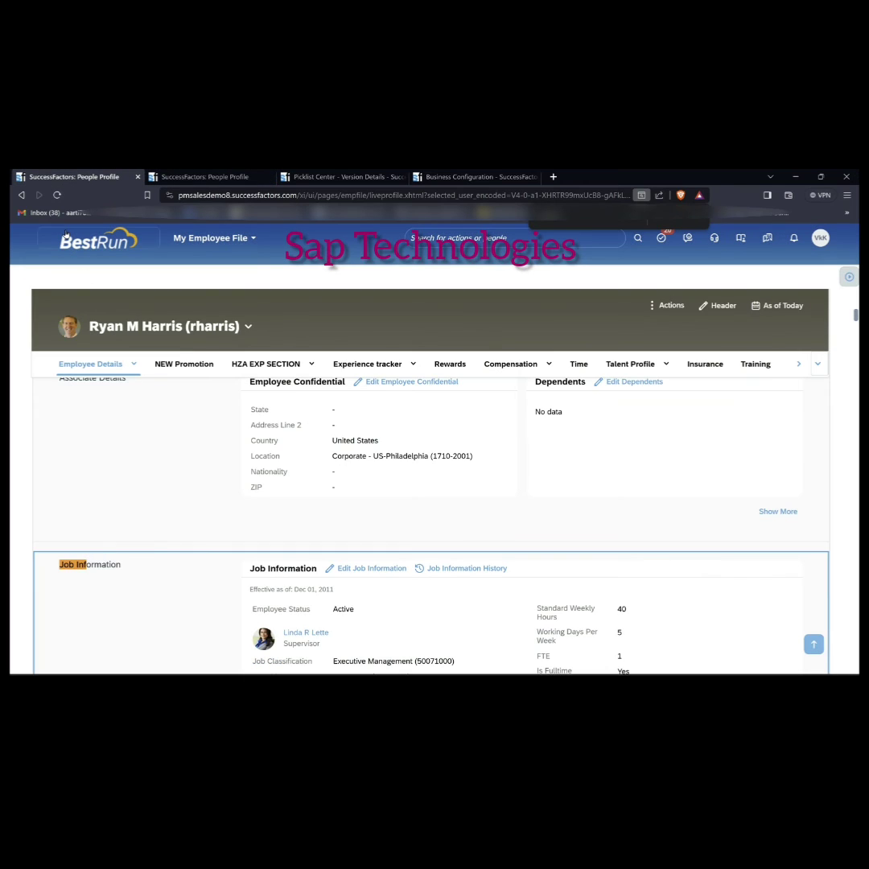
click(56, 195)
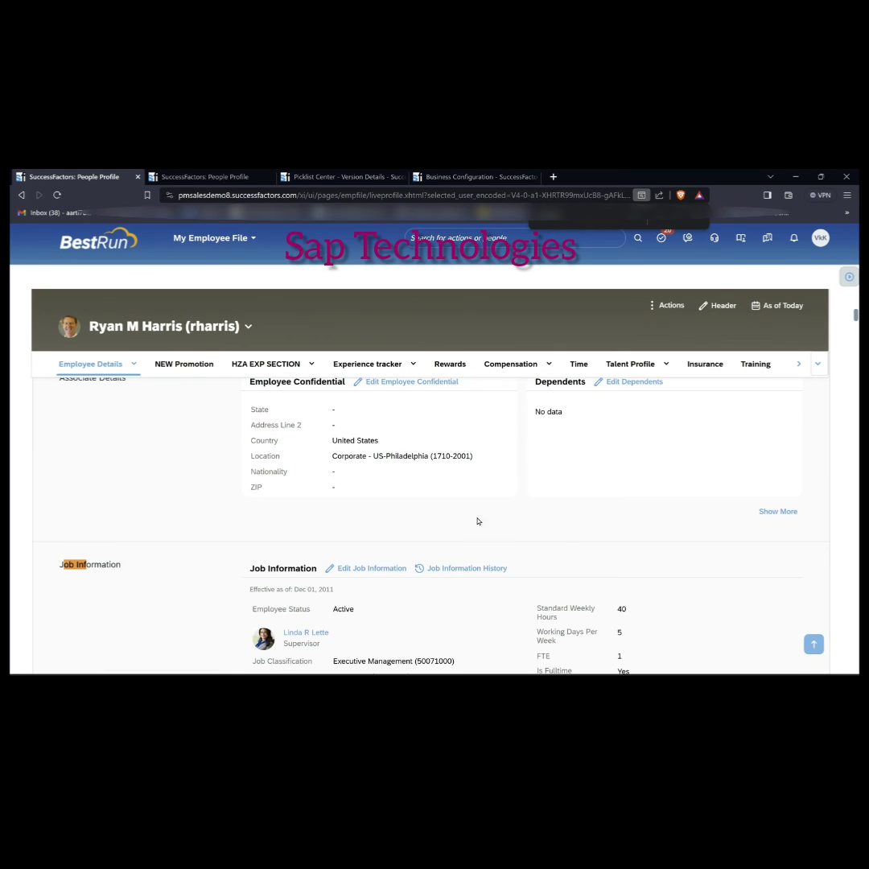
Open the Dec 01, 2011 New Hire record from the job information history for editing and show its 27 additional fields
click(446, 569)
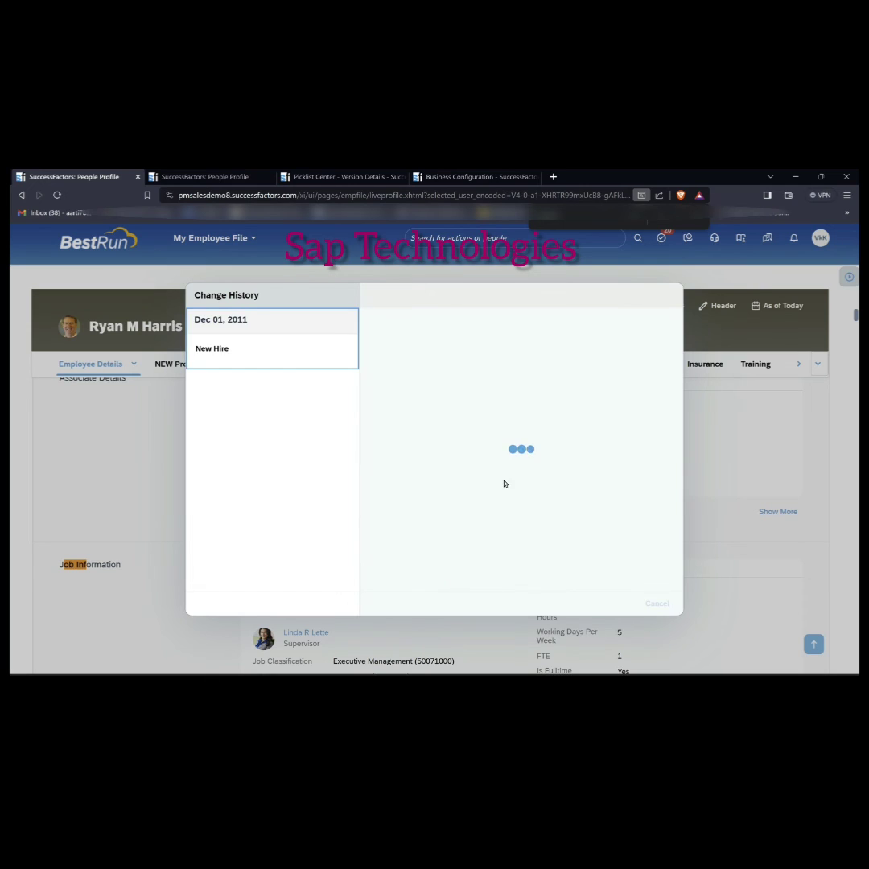
click(584, 604)
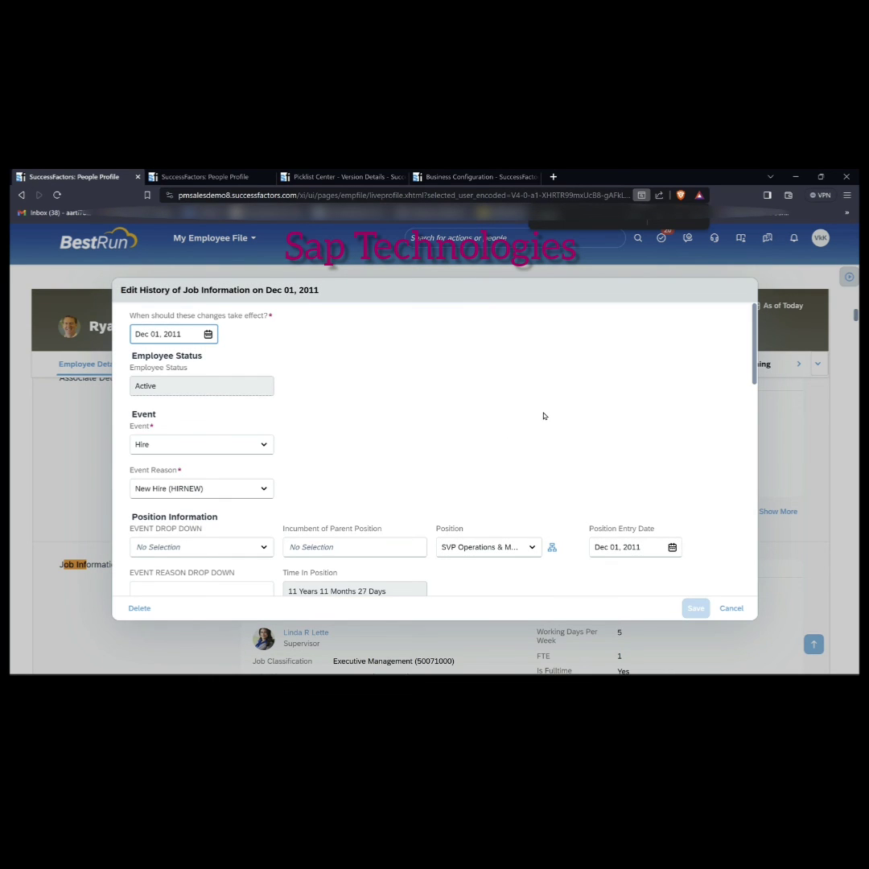
scroll(543, 414, down, 5)
scroll(541, 409, down, 3)
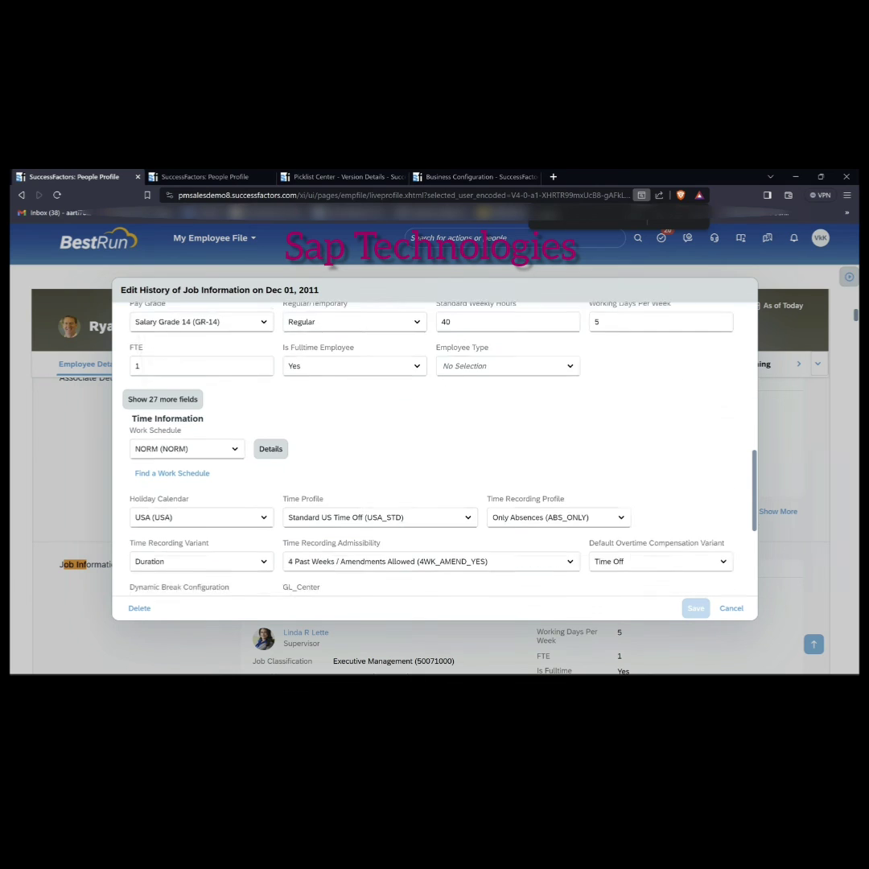
click(163, 383)
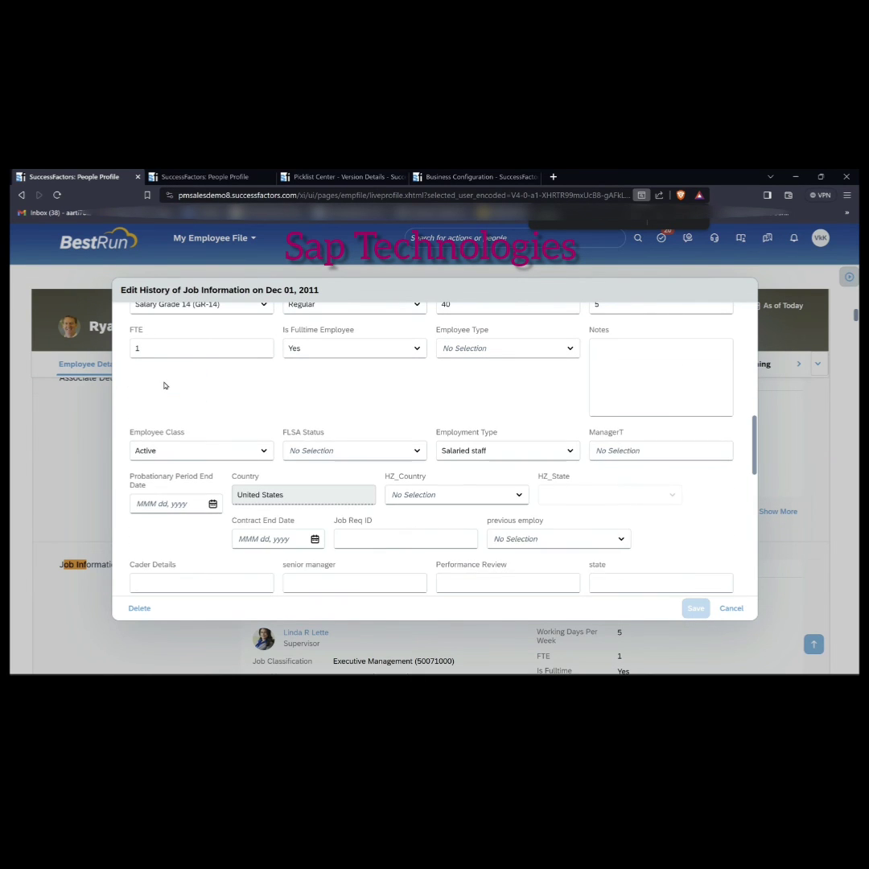
scroll(555, 387, down, 3)
scroll(434, 450, down, 1)
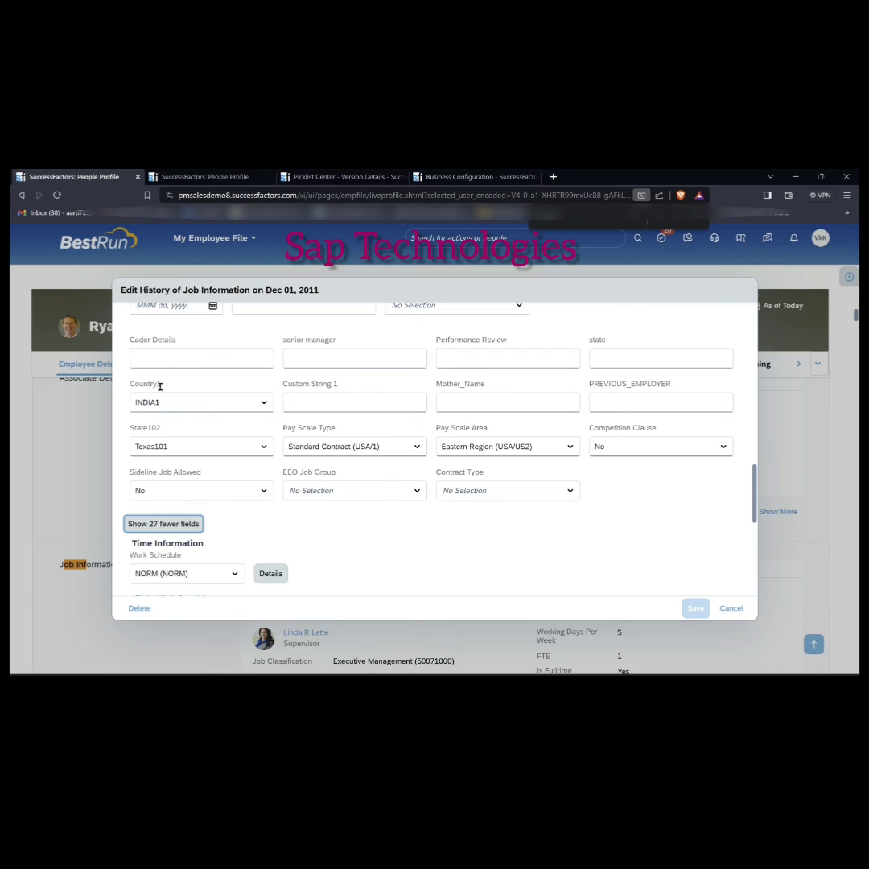
Set Country1 to USA1 in the history record and check which choices State102 offers, without selecting one
click(266, 405)
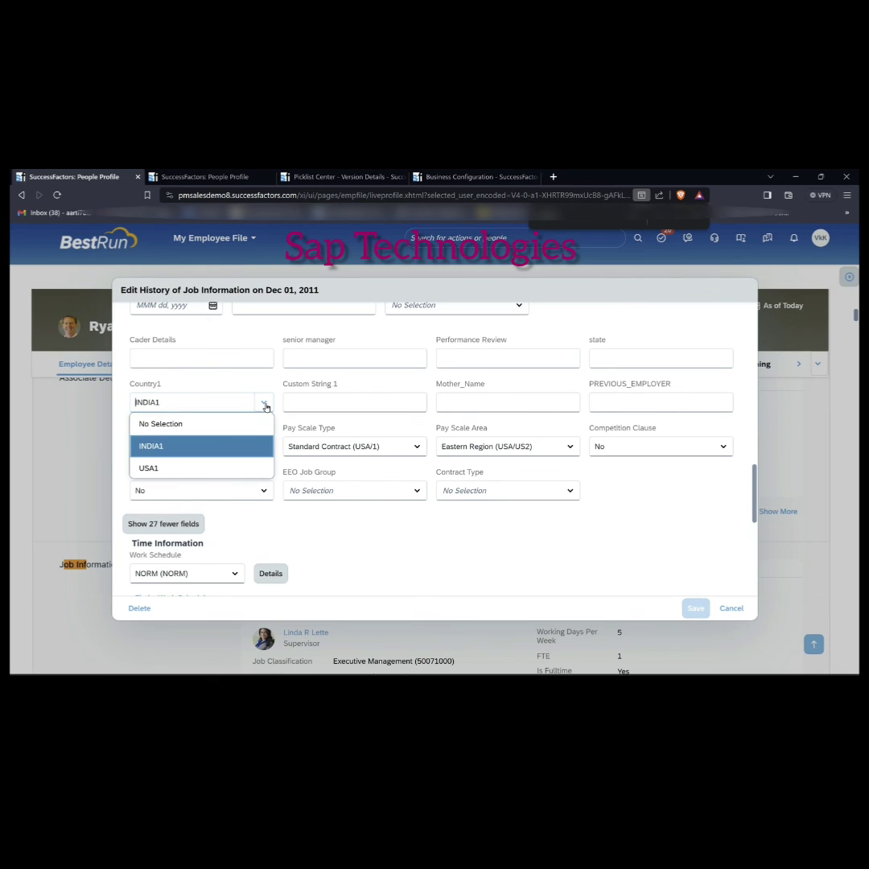
click(183, 470)
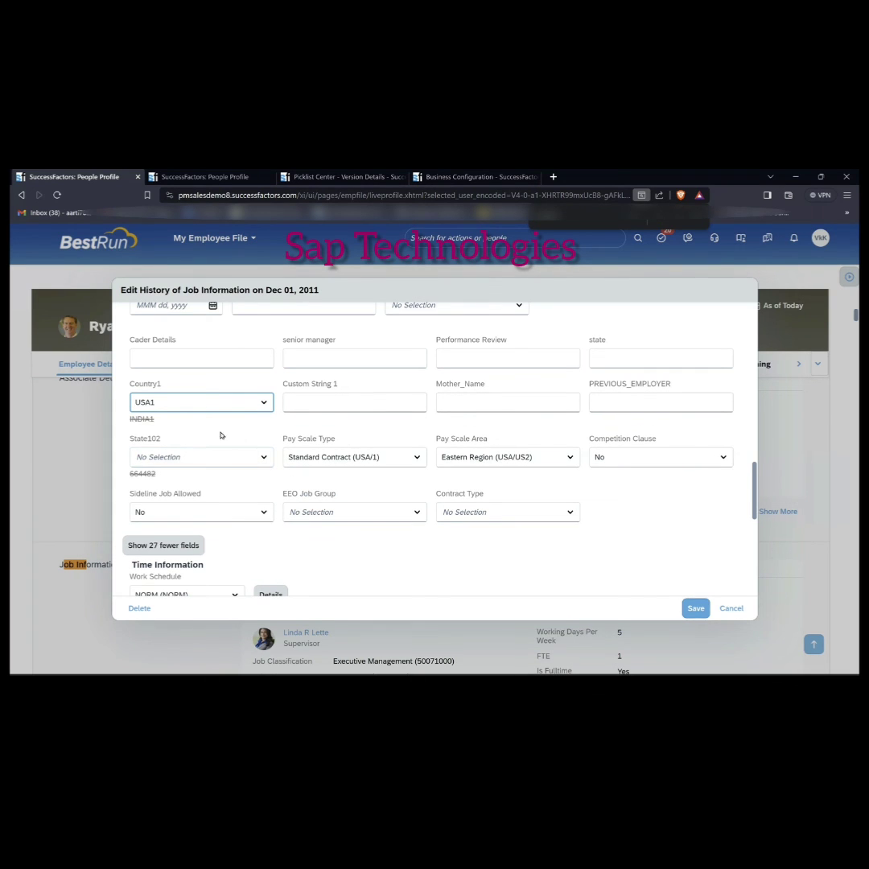
click(263, 456)
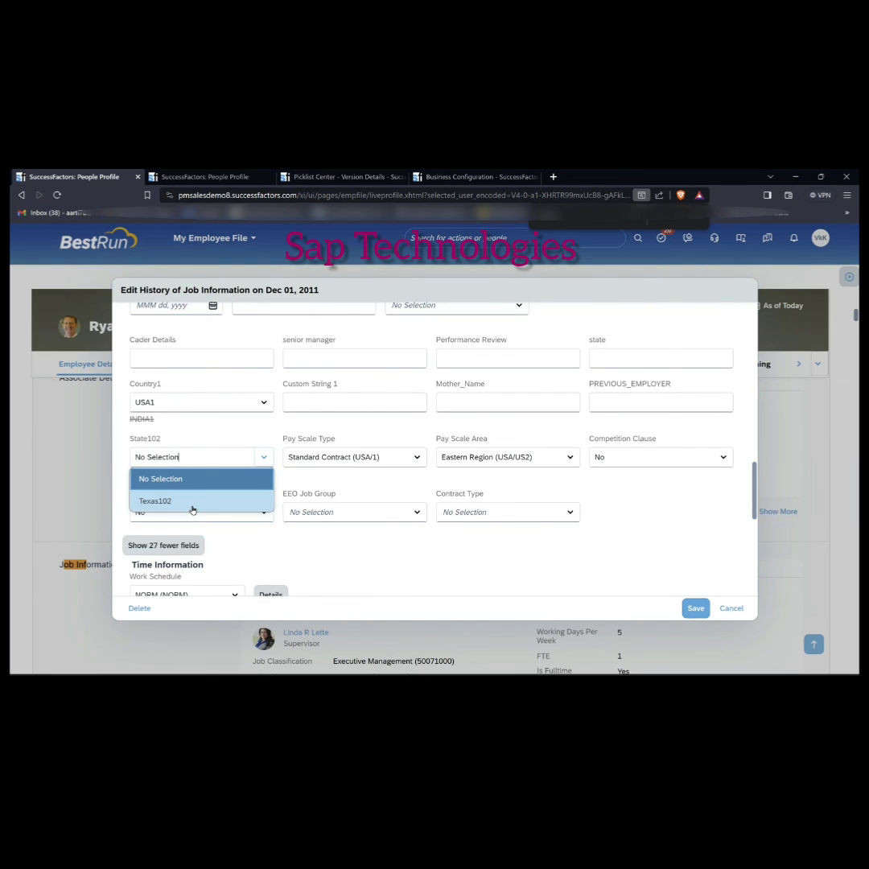
click(245, 421)
Set Country1 to INDIA1 and check which choices State102 offers, leaving State102 at No Selection
click(261, 404)
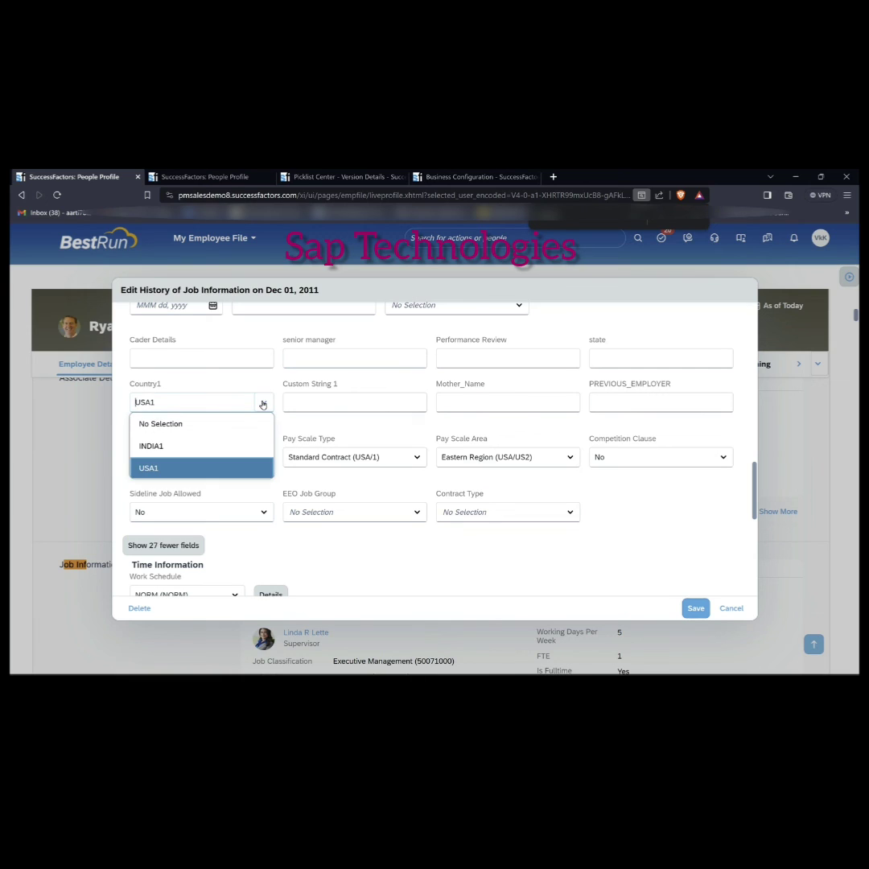
click(211, 451)
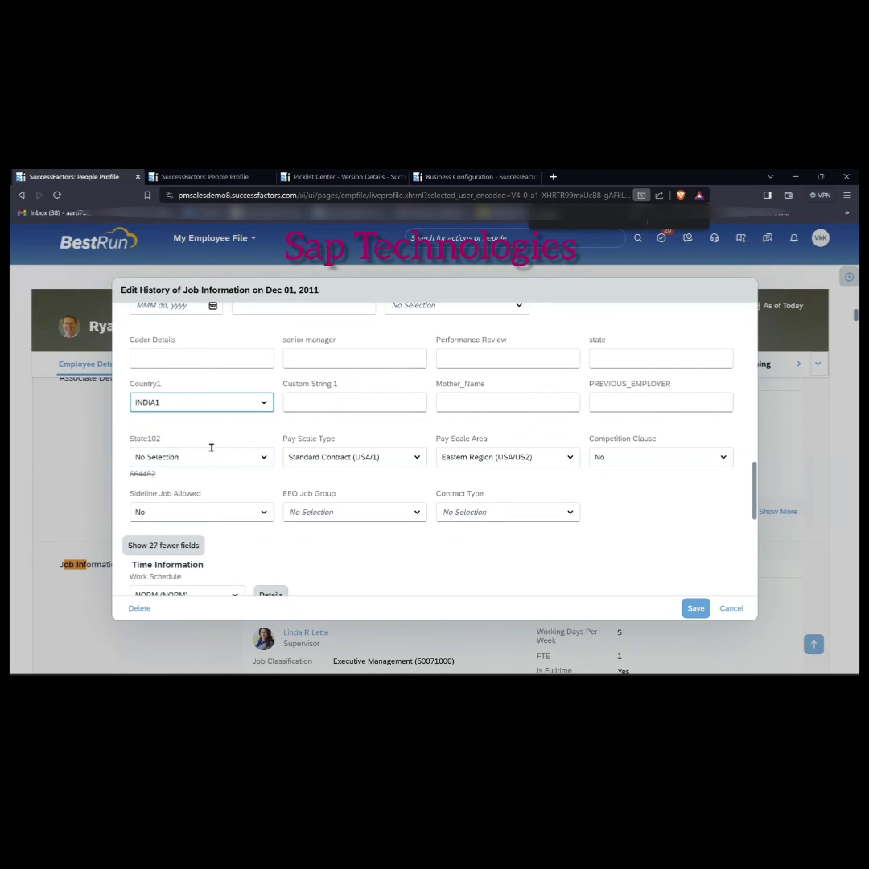
click(266, 457)
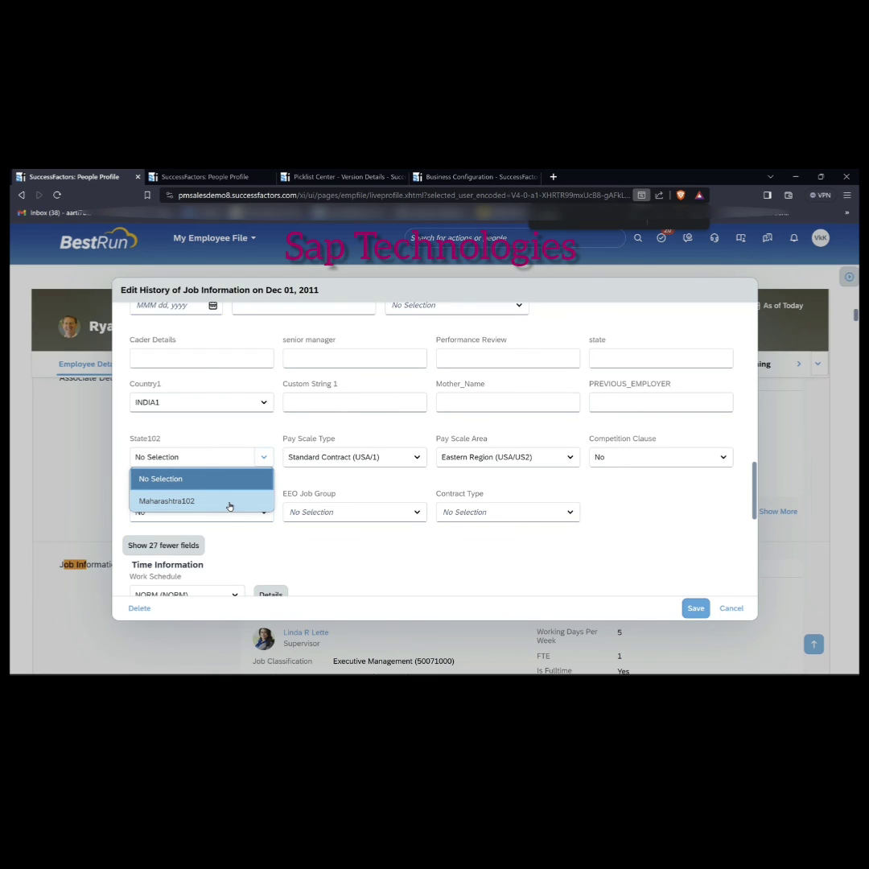
click(296, 544)
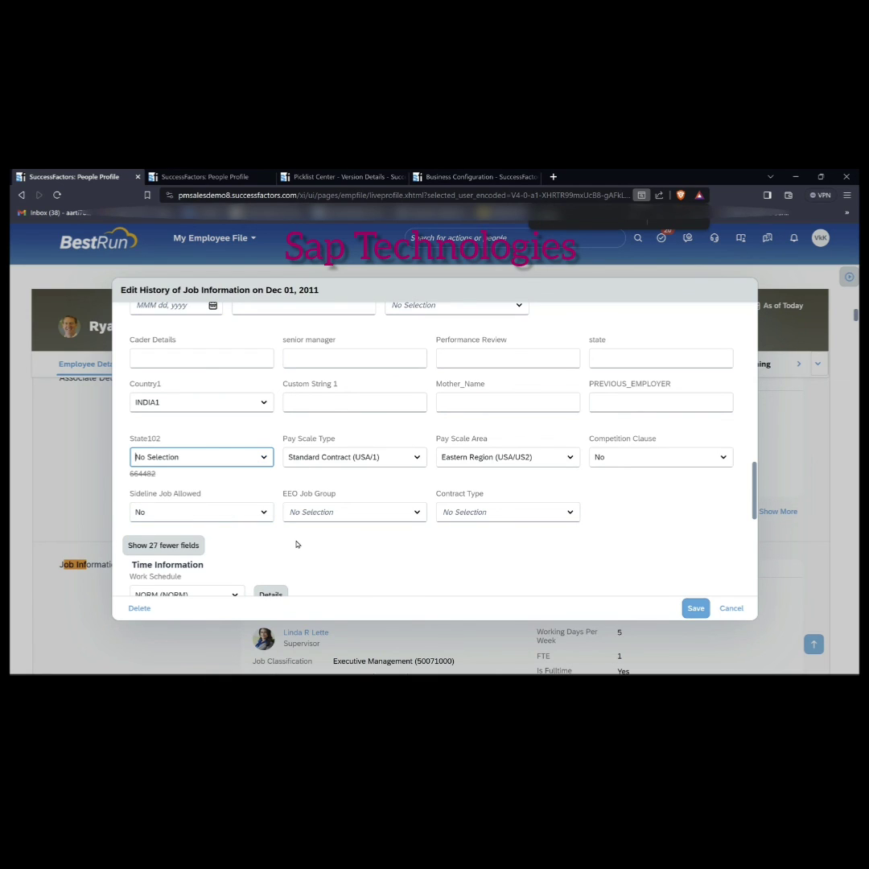